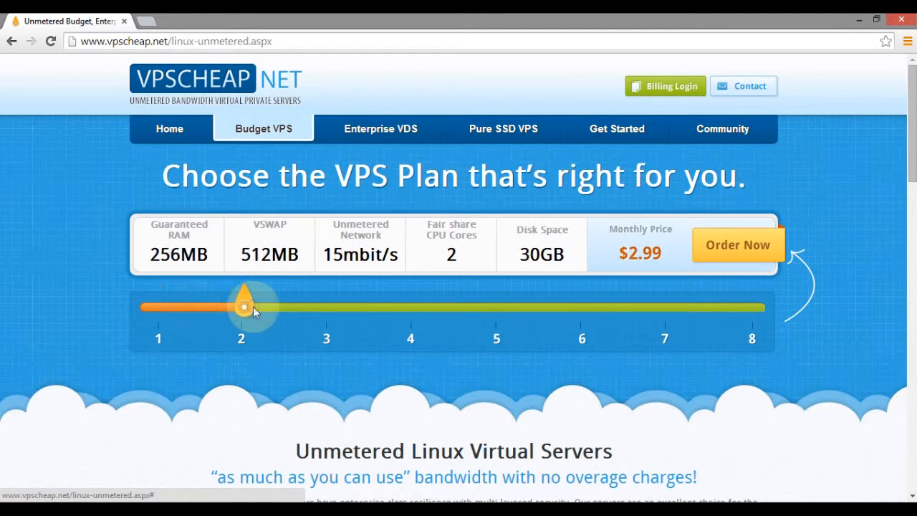
Step: Compare the Budget VPS plans by setting the plan slider to 4 and 8, and review the plan page
left_click_drag(255, 309, 430, 294)
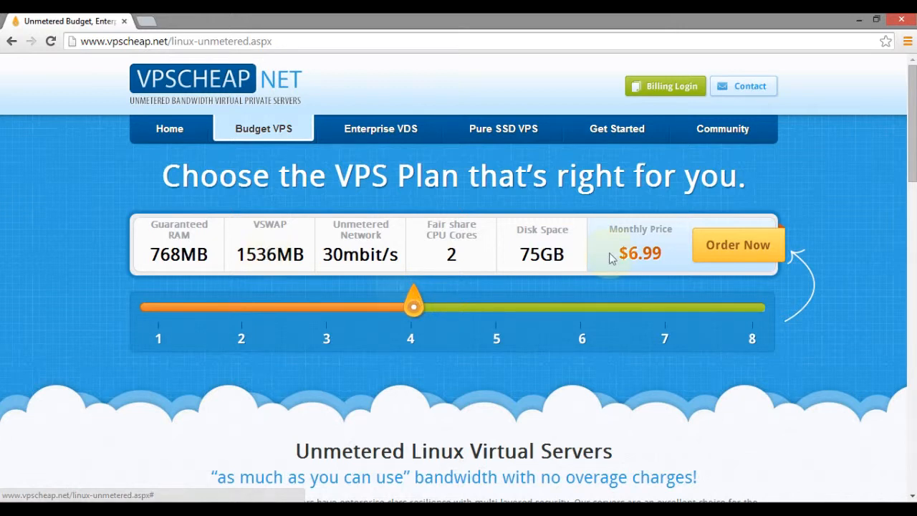
left_click_drag(419, 308, 752, 303)
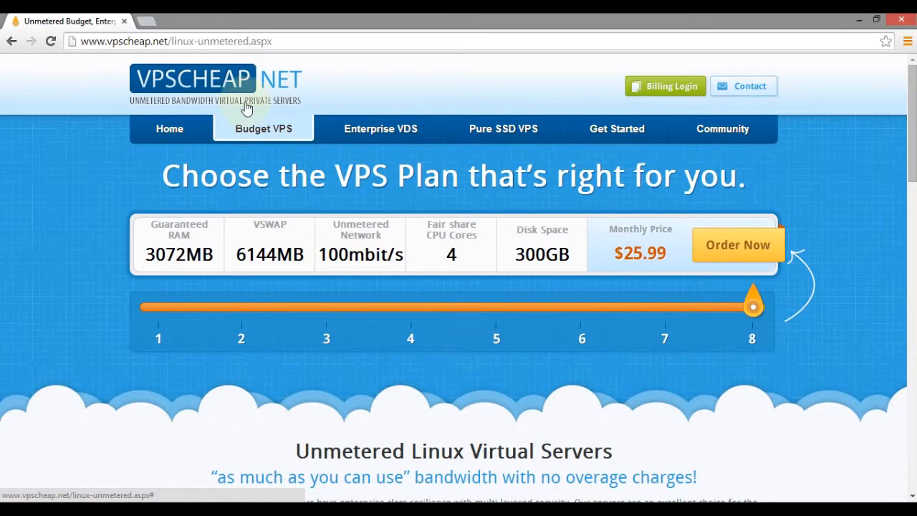
scroll(462, 353, "down", 10)
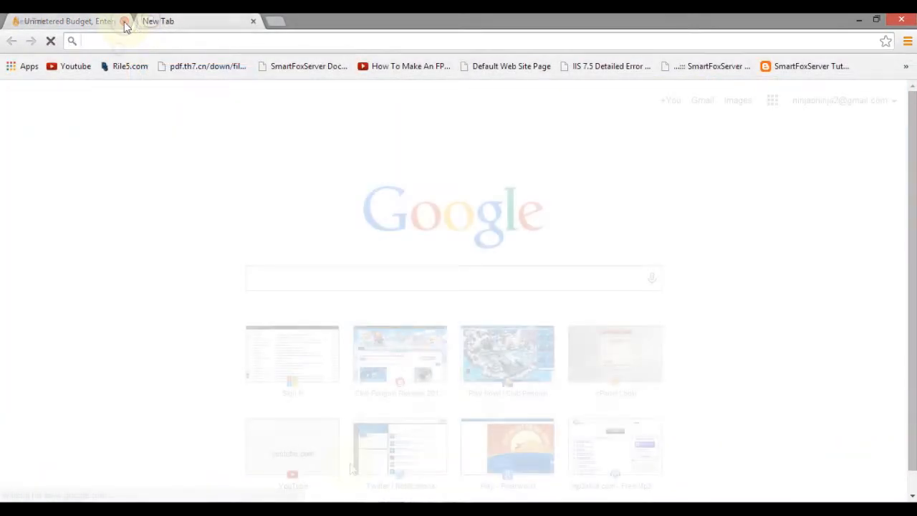
Step: Search the web for WinSCP and open the download page on winscp.net
type("Win")
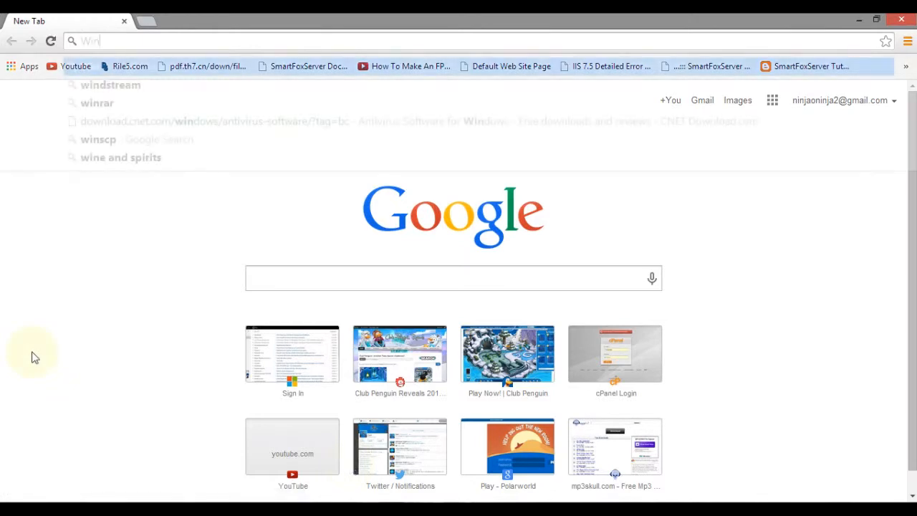
type("SCP")
key("Return")
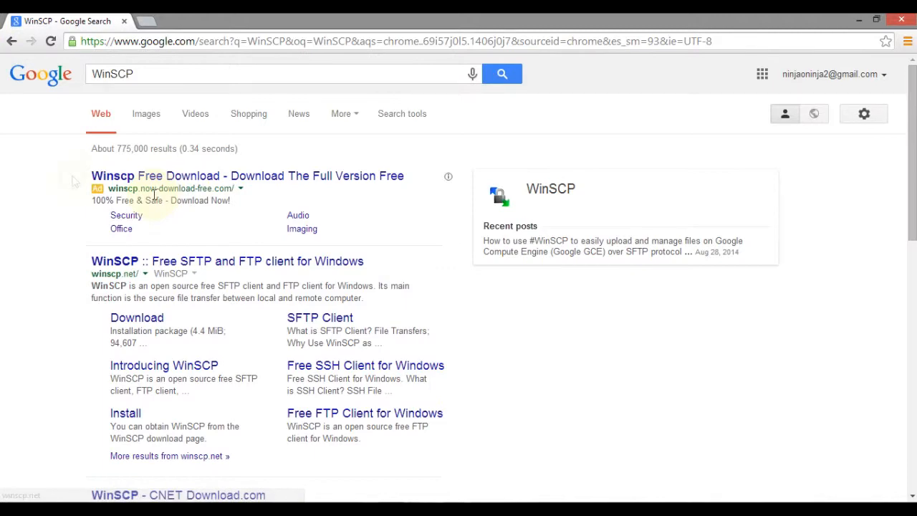
left_click_drag(72, 178, 337, 194)
left_click(283, 195)
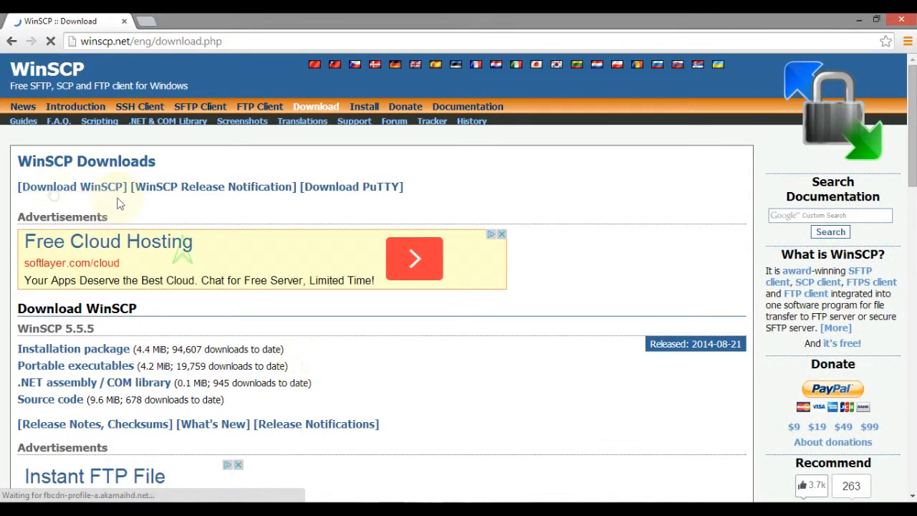
Step: Request the WinSCP 5.5.5 installation package and cancel saving winscp555setup.exe
left_click(52, 190)
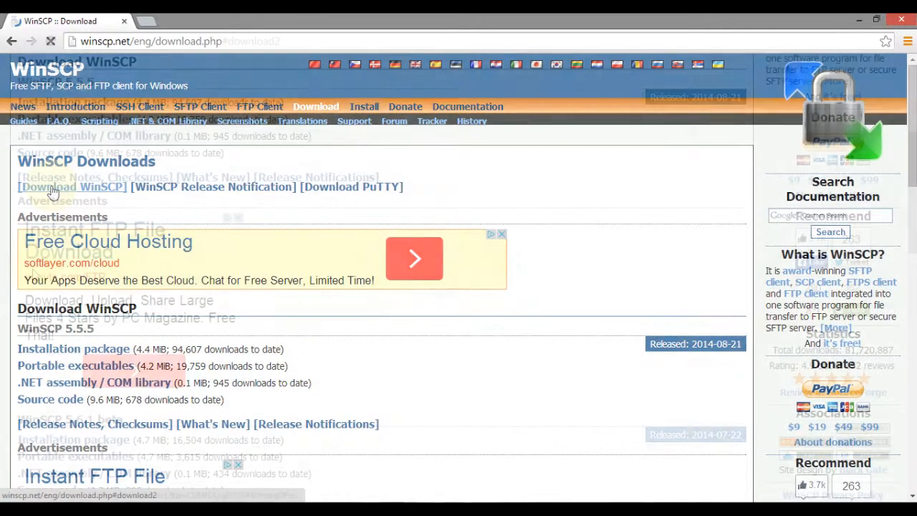
scroll(51, 292, "up", 9)
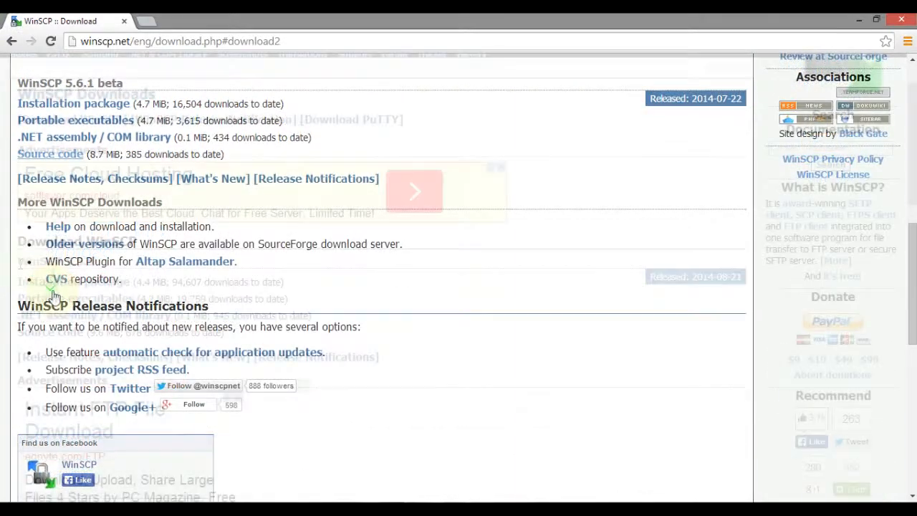
left_click(56, 189)
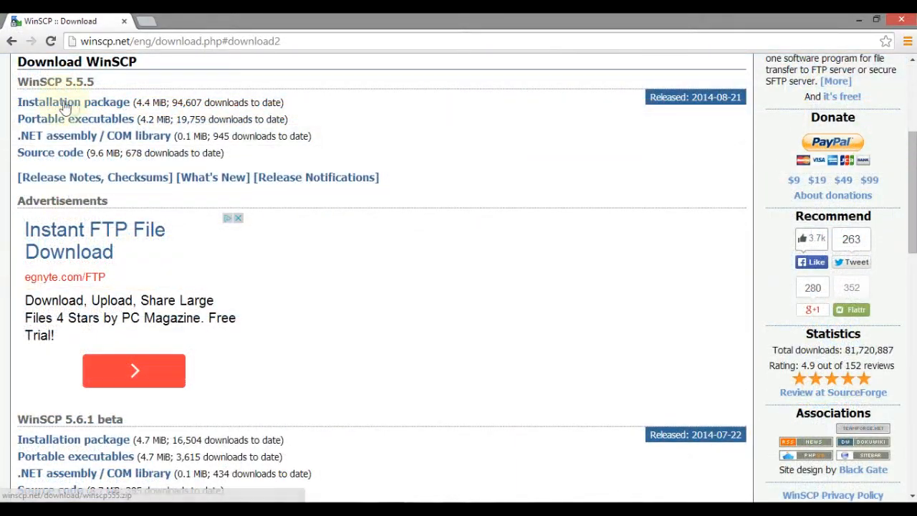
left_click(74, 104)
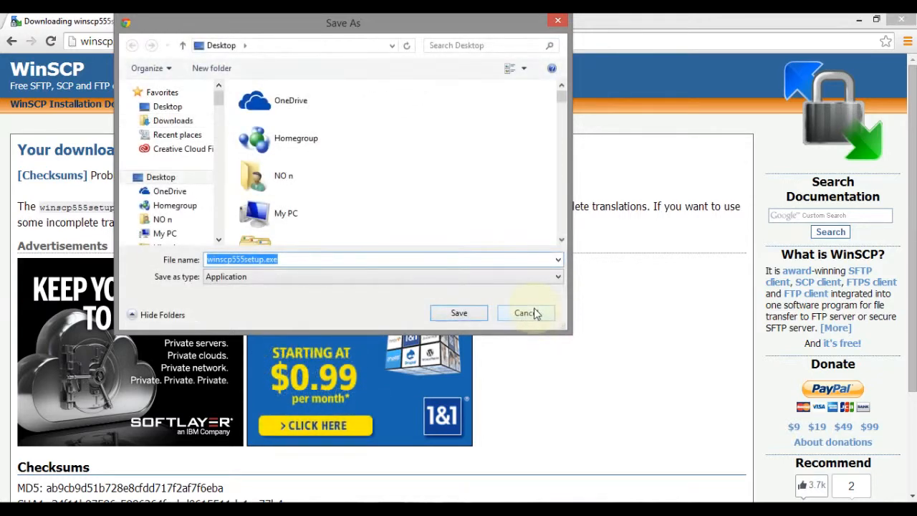
left_click(529, 313)
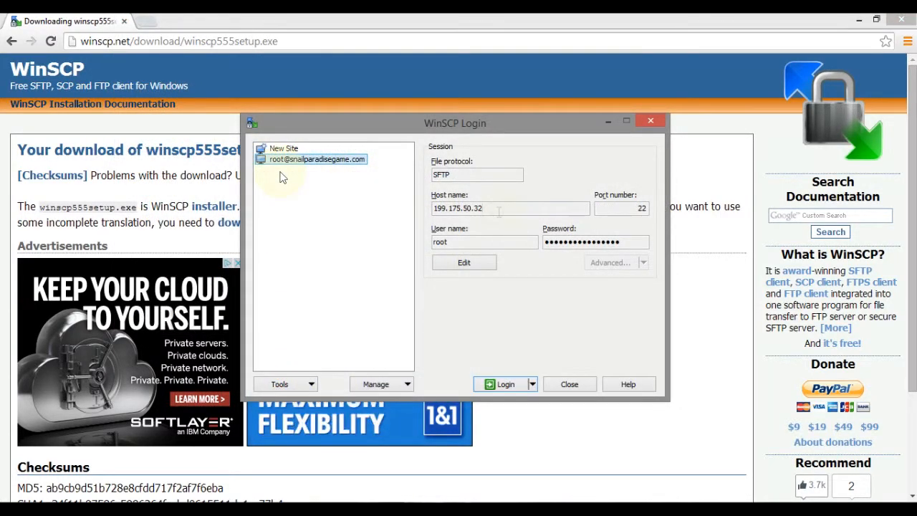
left_click(499, 209)
left_click(332, 217)
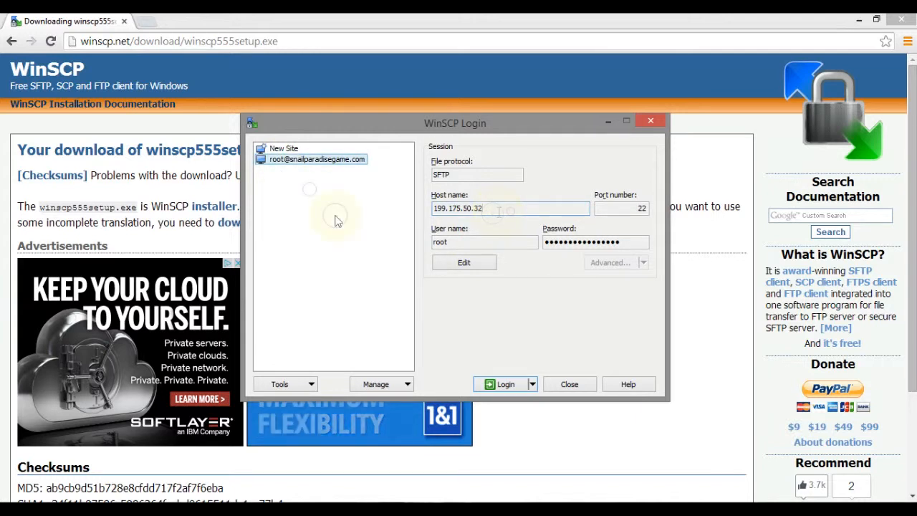
left_click(285, 162)
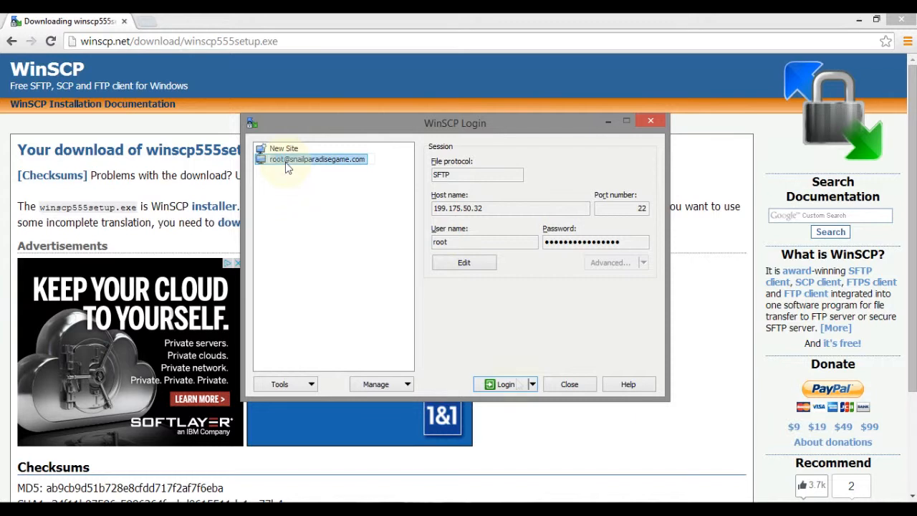
left_click(348, 277)
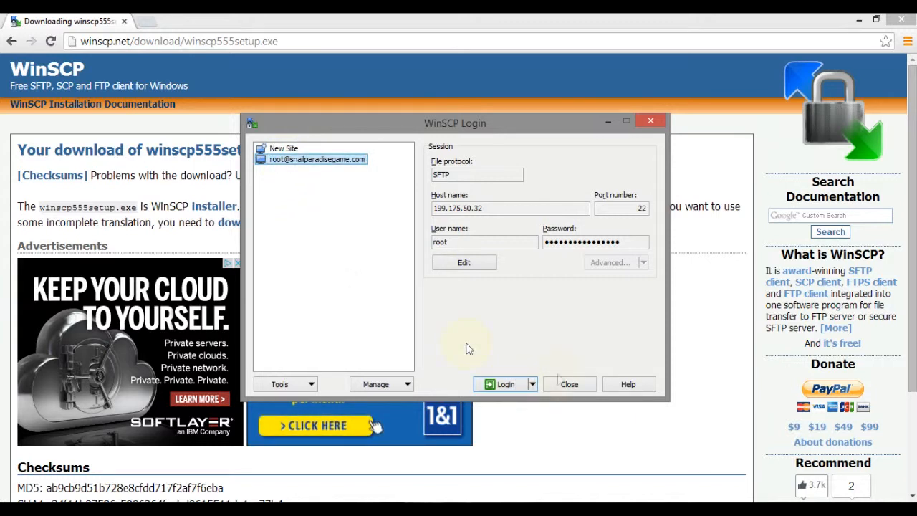
left_click(506, 385)
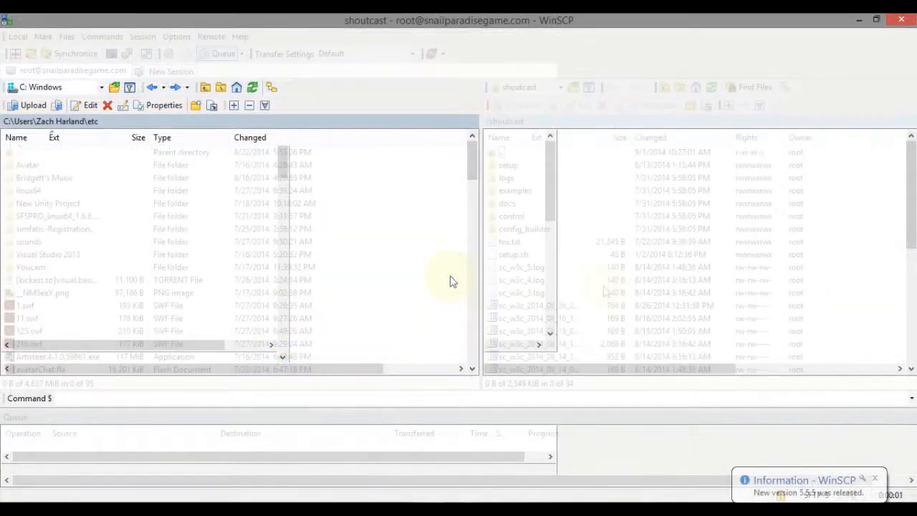
Step: Select the SmartFoxServer_PRO folder in the server's root directory, and disconnect the session
scroll(566, 297, "down", 5)
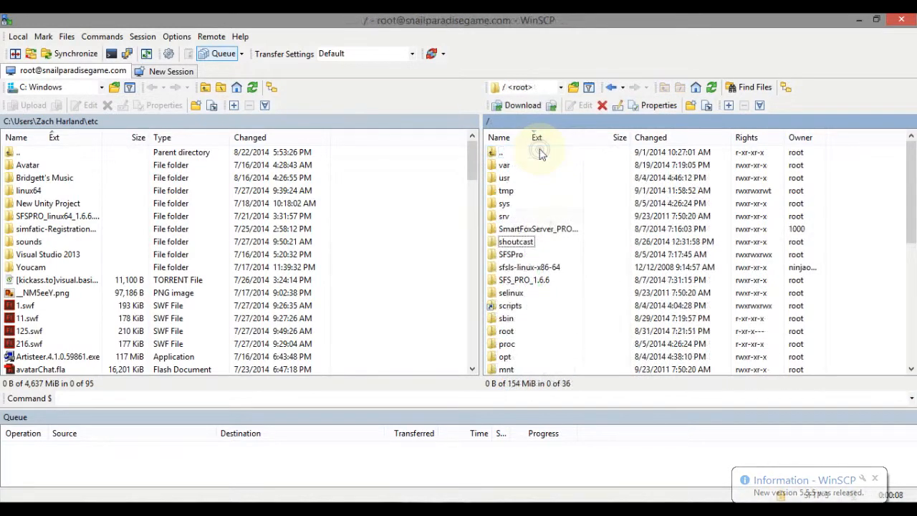
left_click(548, 230)
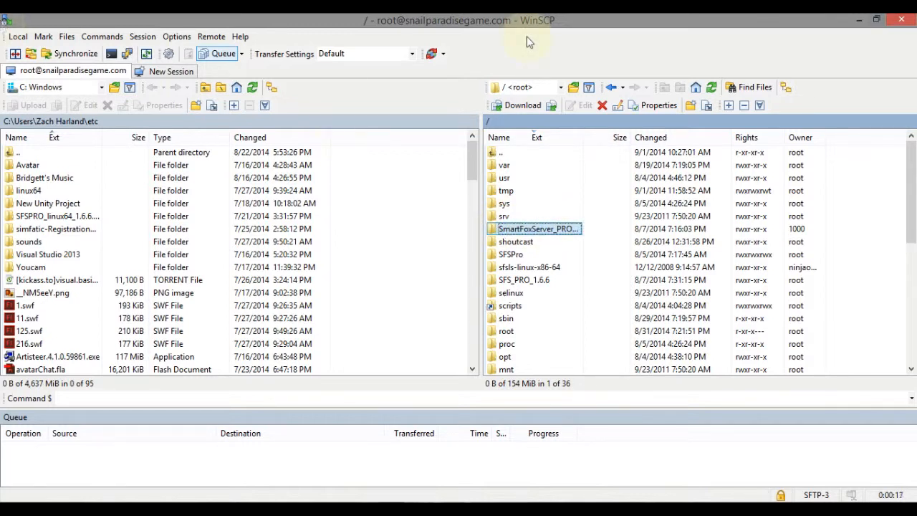
right_click(79, 71)
left_click(84, 79)
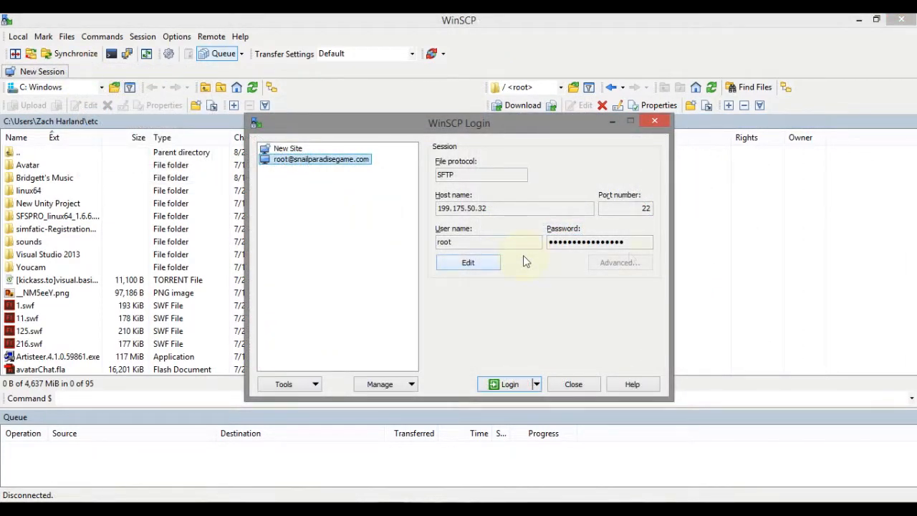
Step: Edit the saved site's login, keeping root as the user name, paste the account password, and save the site
left_click(482, 242)
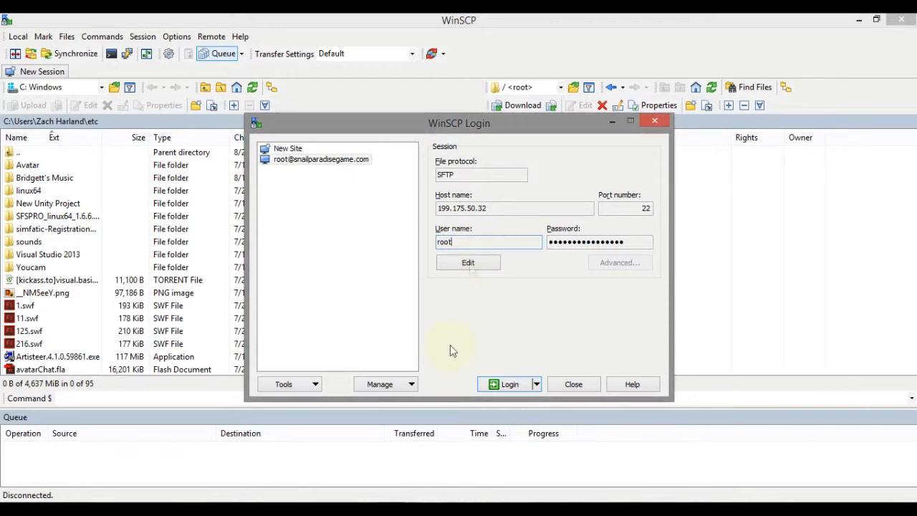
left_click(468, 263)
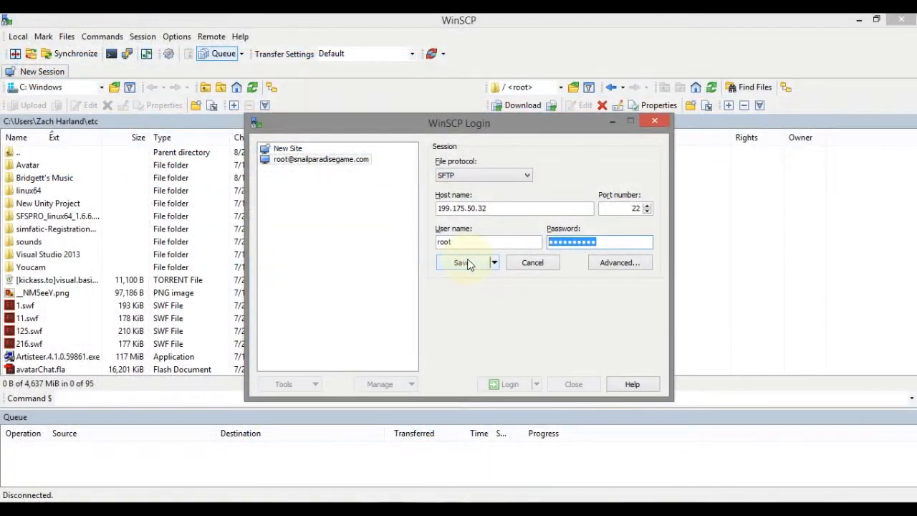
double_click(485, 245)
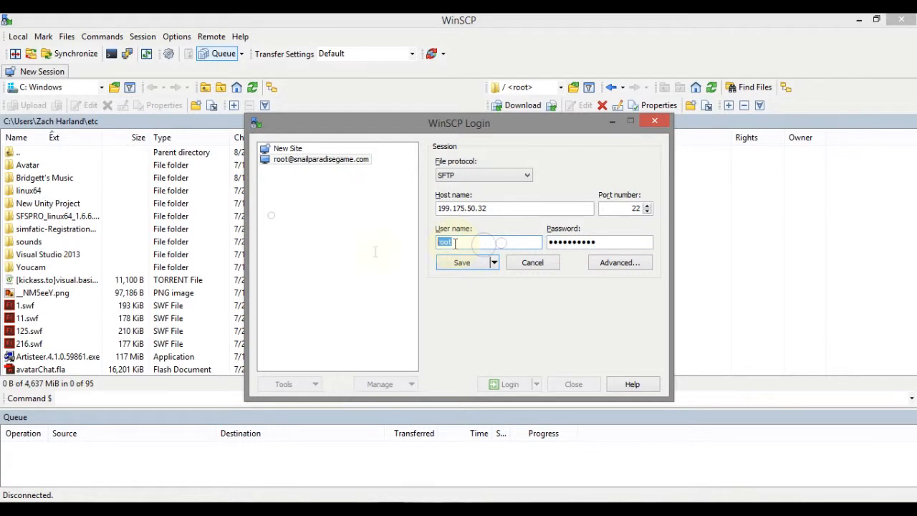
left_click_drag(647, 242, 375, 252)
left_click(647, 241)
double_click(568, 242)
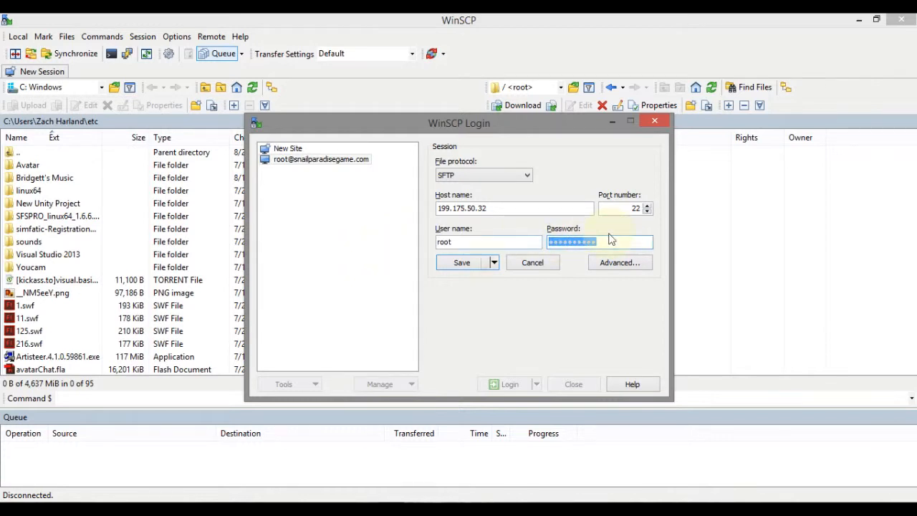
key("ctrl+v")
left_click(482, 263)
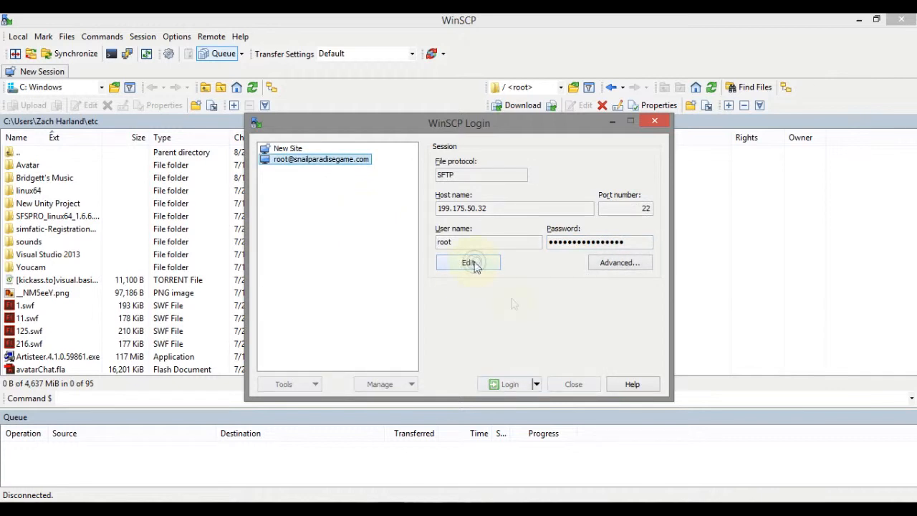
Step: Log in to the saved site and view the contents of SmartFoxServer_PRO_1.6.6, returning to the root directory
left_click(507, 385)
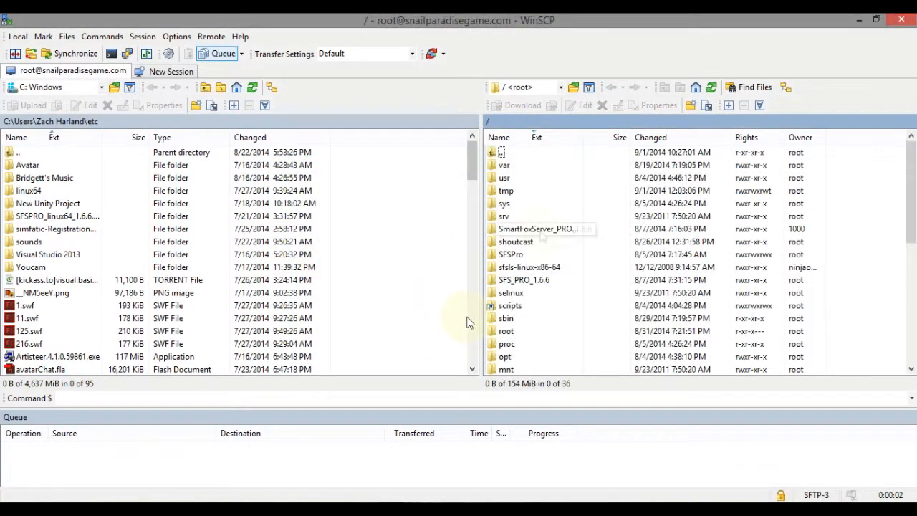
left_click(542, 230)
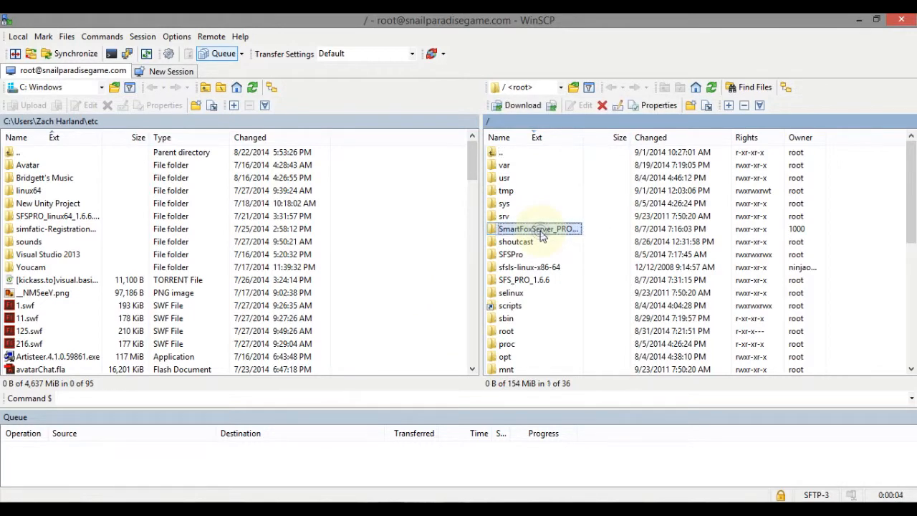
double_click(542, 230)
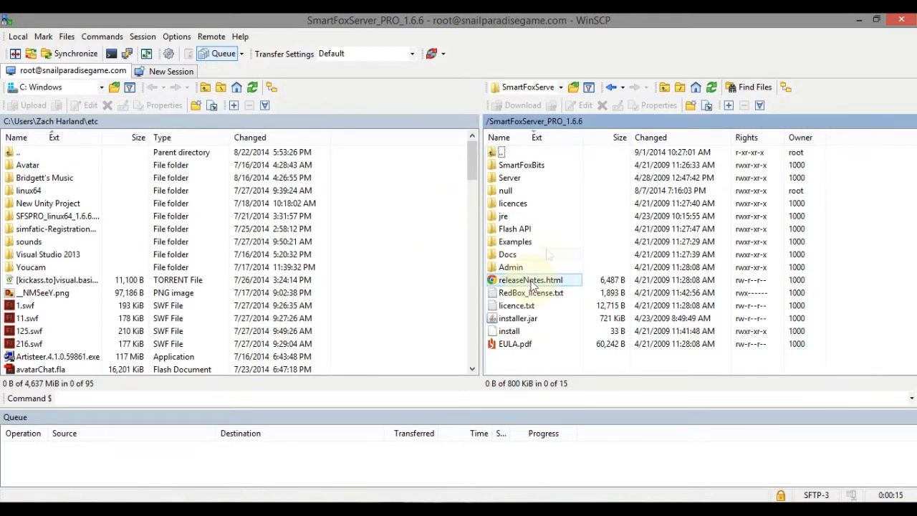
left_click(510, 244)
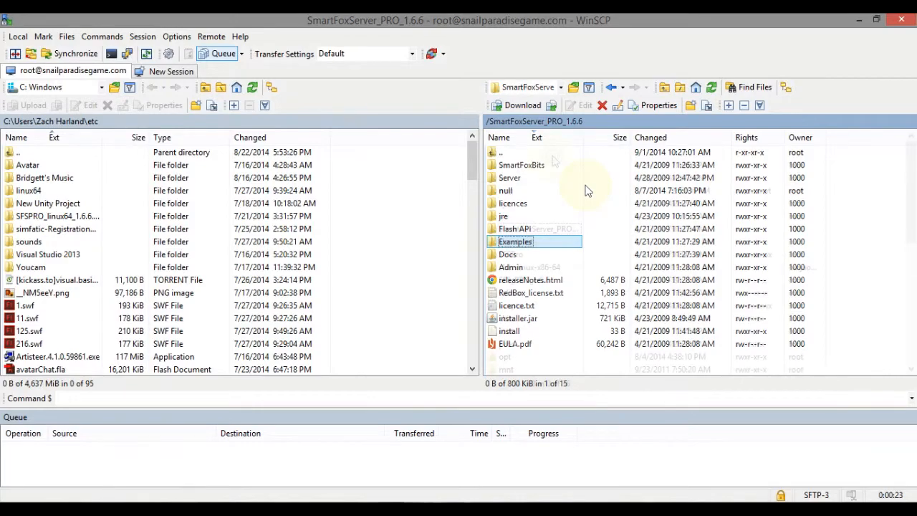
key("BackSpace")
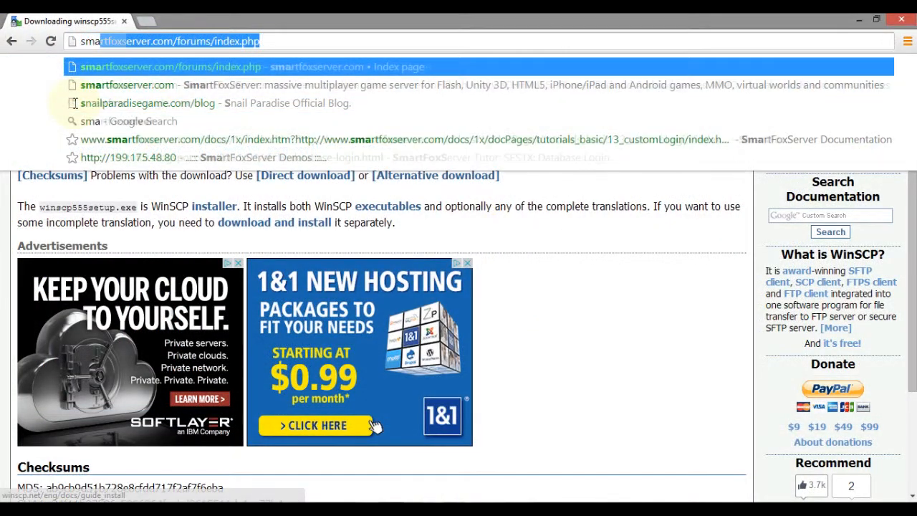
Step: In the browser, go to smartfoxserver.com and open the SmartFoxServer Pro download page
type("rtfoxserver.com")
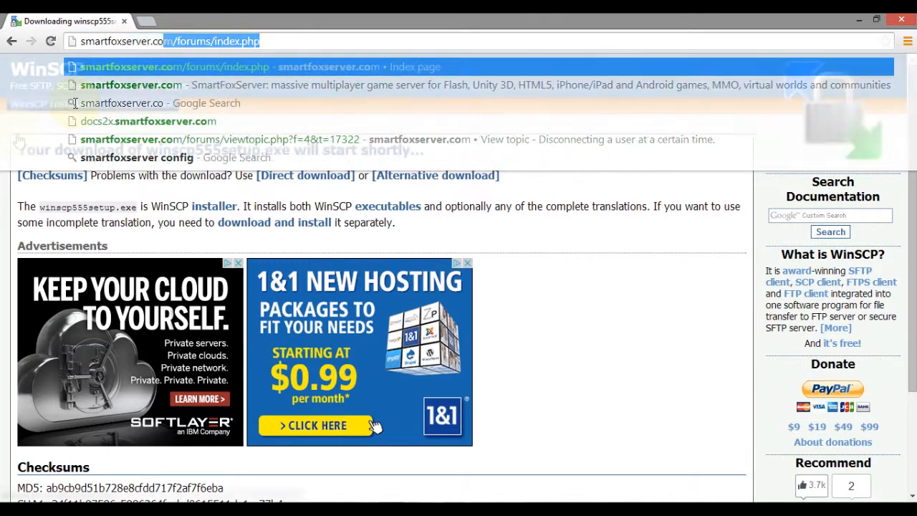
key("Delete")
key("Return")
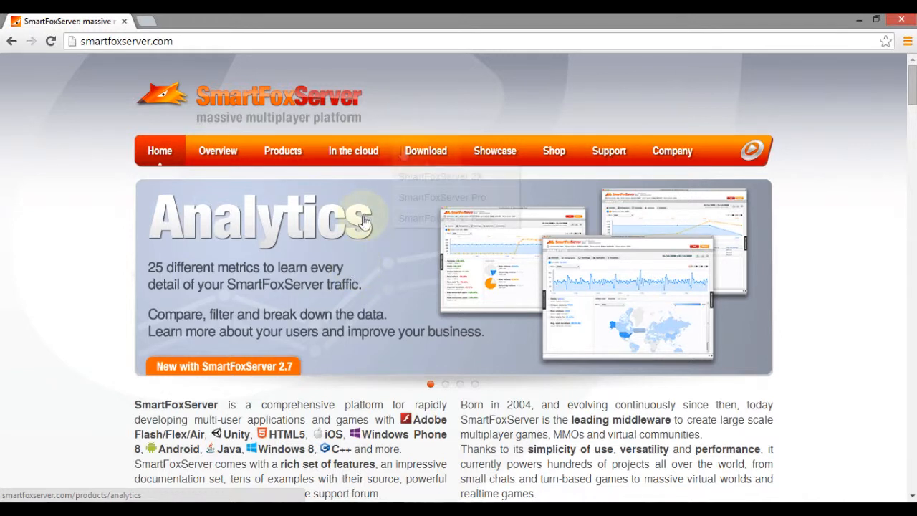
mouse_move(406, 151)
left_click(430, 197)
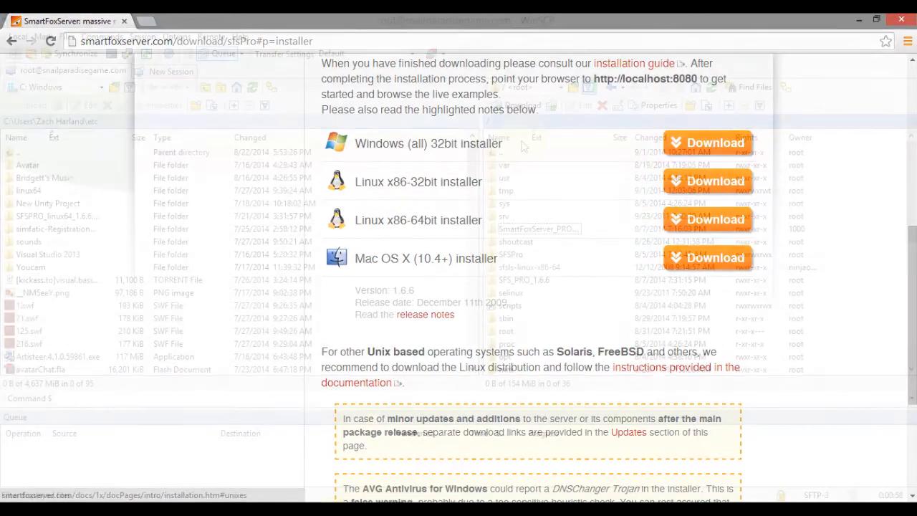
Step: In WinSCP, locate and select the SFSPRO_linux64_1.6.6 archive in the server's root directory
left_click(506, 191)
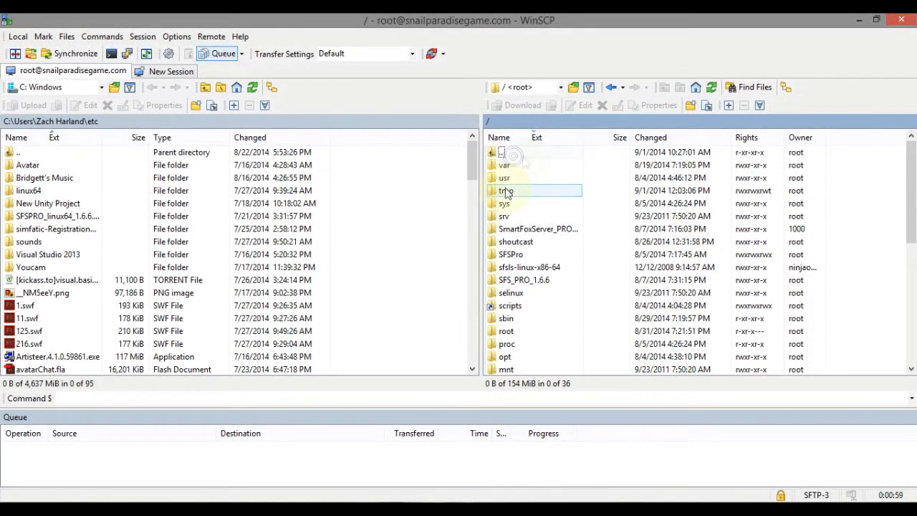
scroll(544, 295, "down", 6)
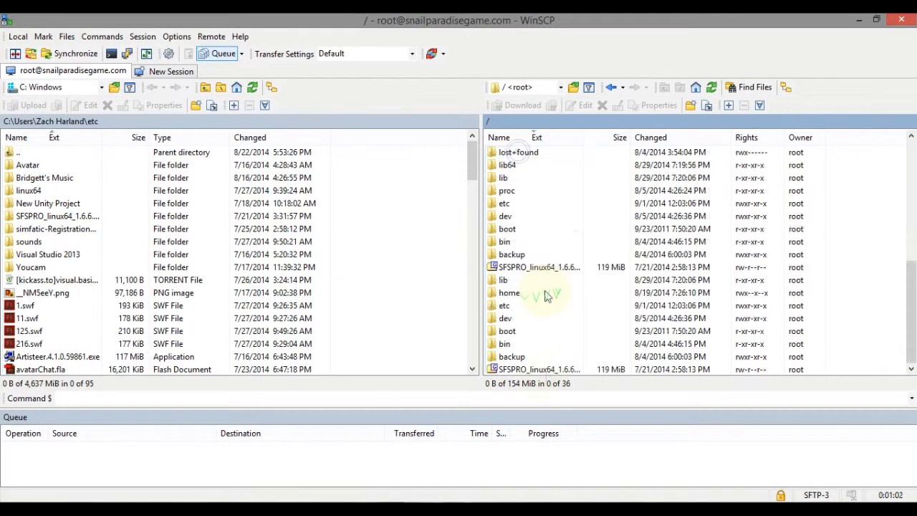
scroll(547, 374, "up", 5)
left_click(543, 355)
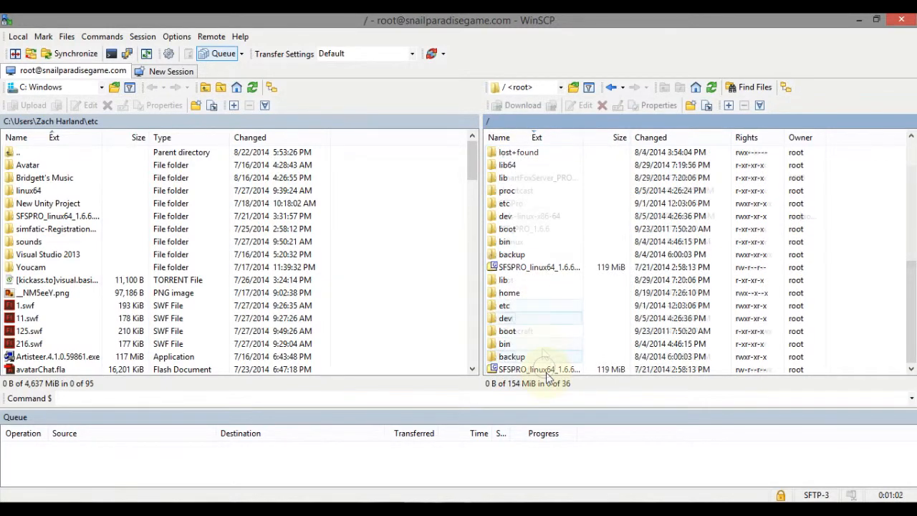
scroll(543, 355, "down", 5)
left_click(543, 295)
left_click(550, 280)
left_click_drag(551, 271, 549, 279)
left_click(549, 268)
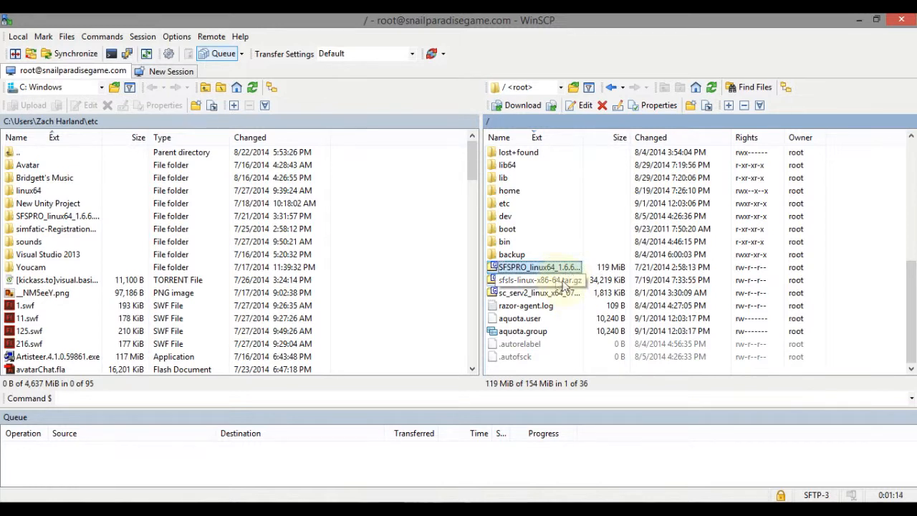
right_click(557, 284)
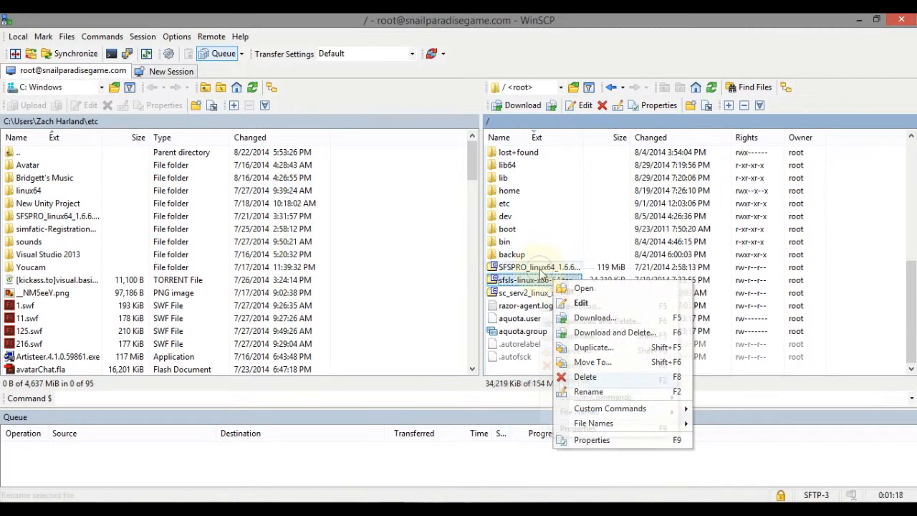
right_click(542, 269)
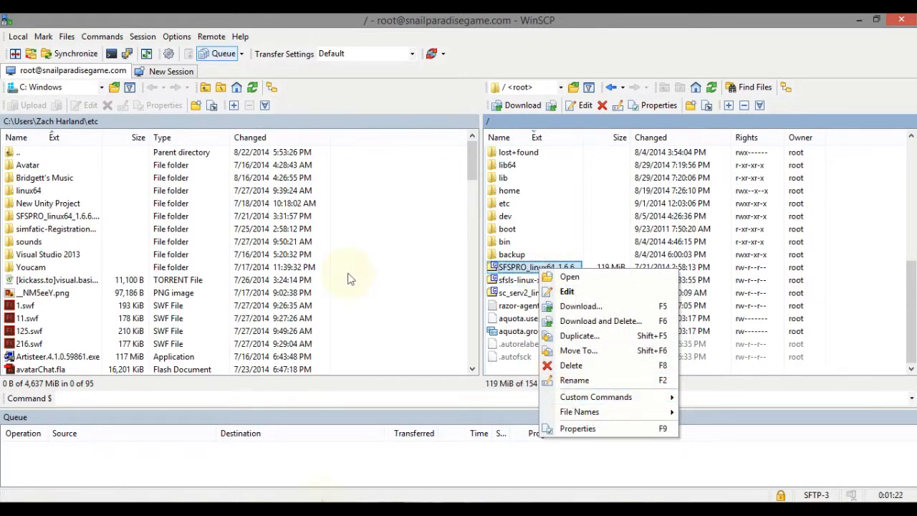
left_click(426, 311)
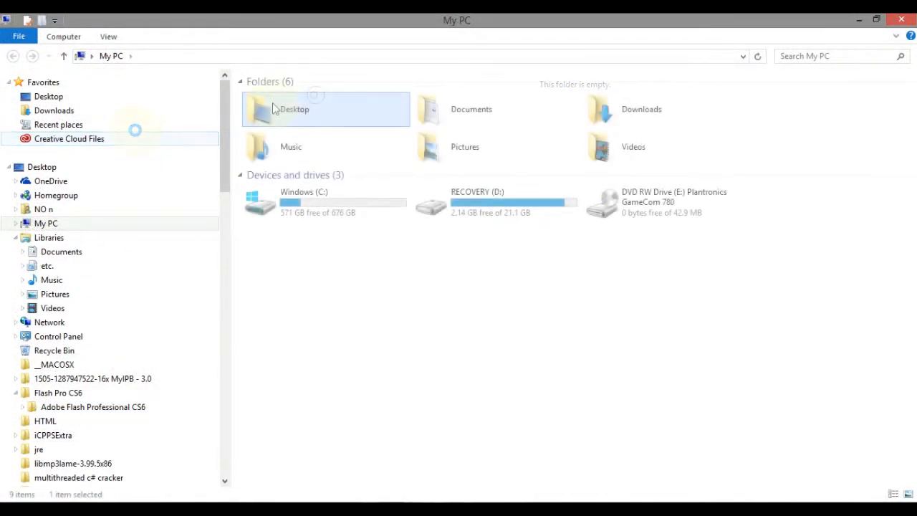
left_click(273, 107)
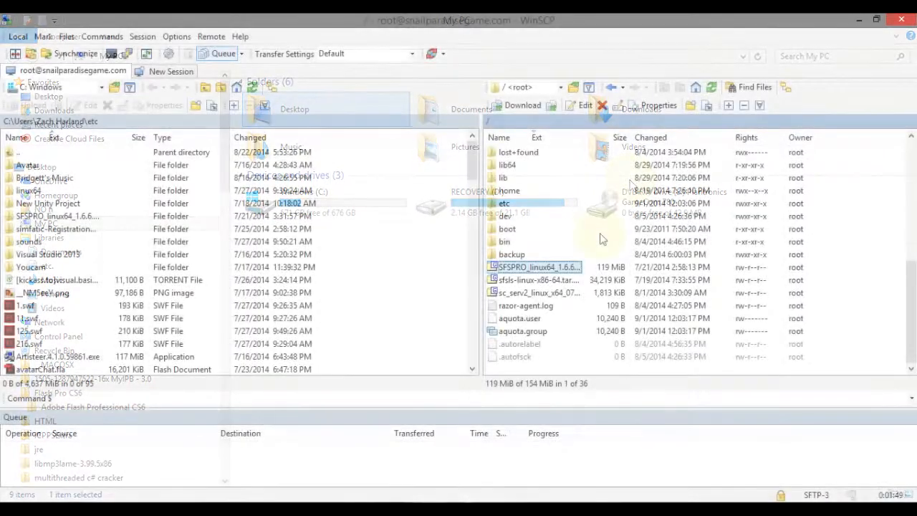
Step: Show the custom commands for the SFSPRO_linux64_1.6.6 archive, including UnTar/GZip, and dismiss them without running any
right_click(549, 266)
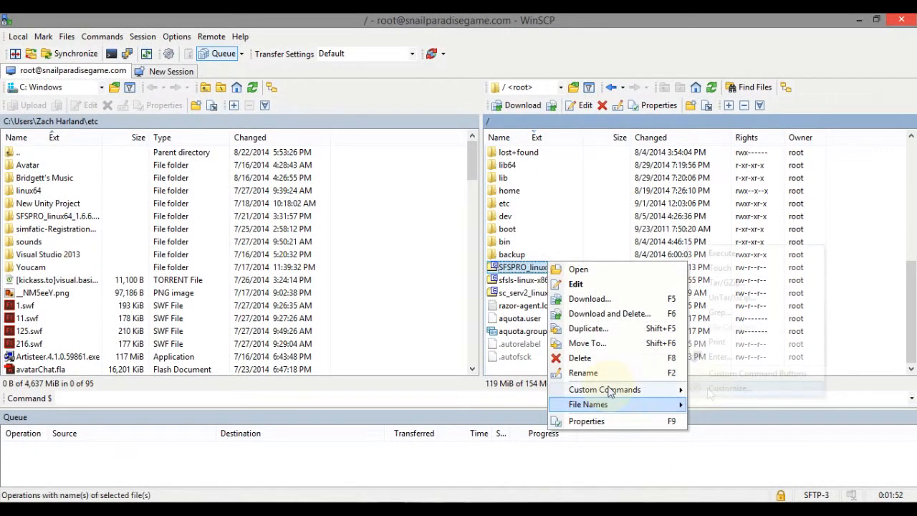
mouse_move(610, 389)
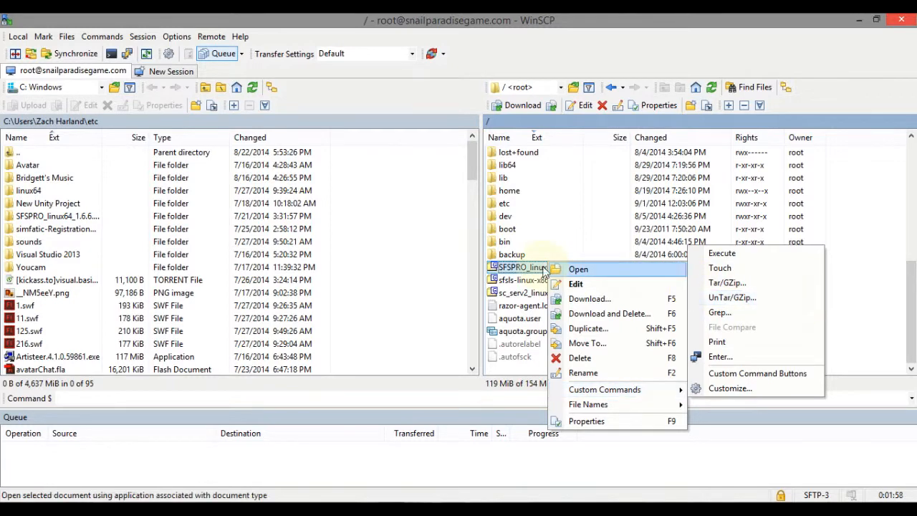
left_click(482, 272)
Step: Open the SmartFoxServer_PRO_1.6.6 folder in the server's root directory and select its install file
scroll(535, 280, "up", 7)
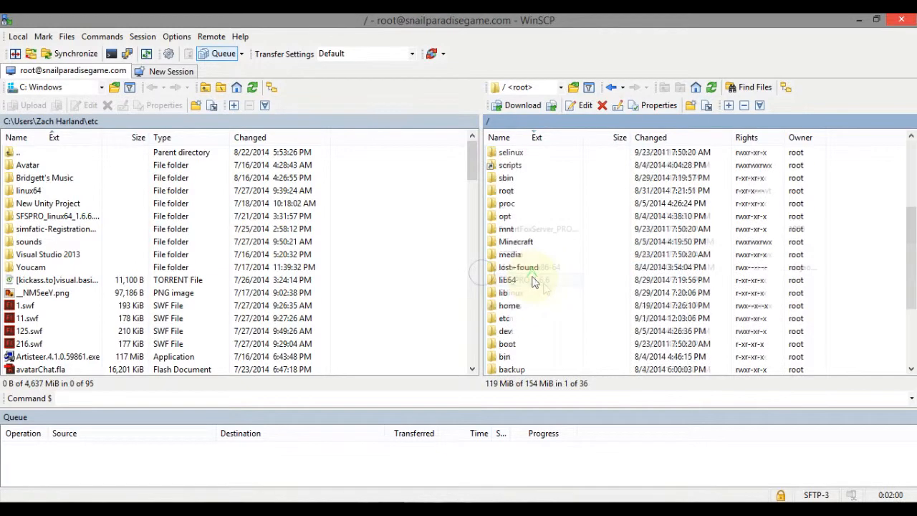
double_click(544, 284)
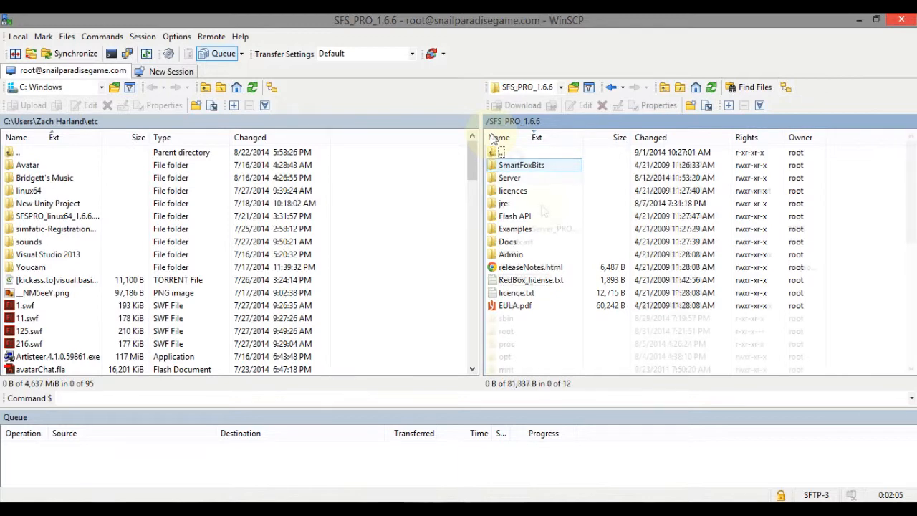
double_click(499, 152)
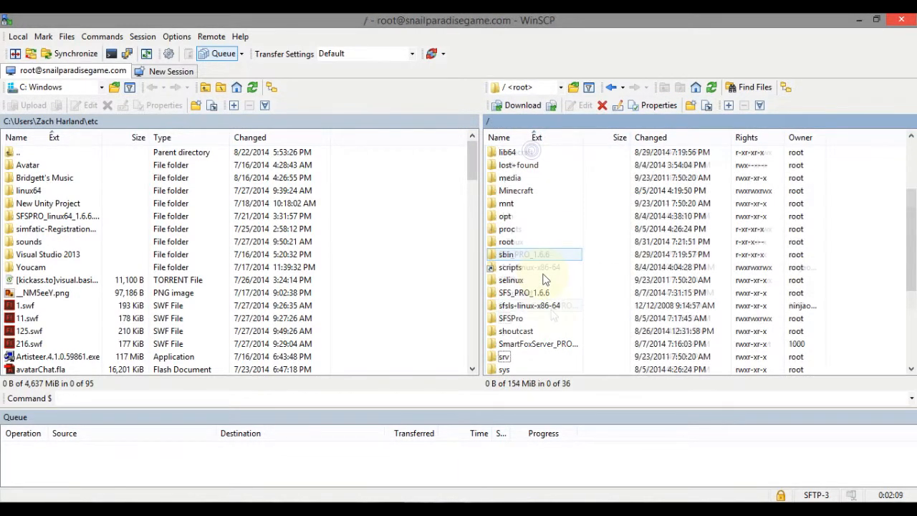
scroll(544, 301, "down", 1)
double_click(555, 306)
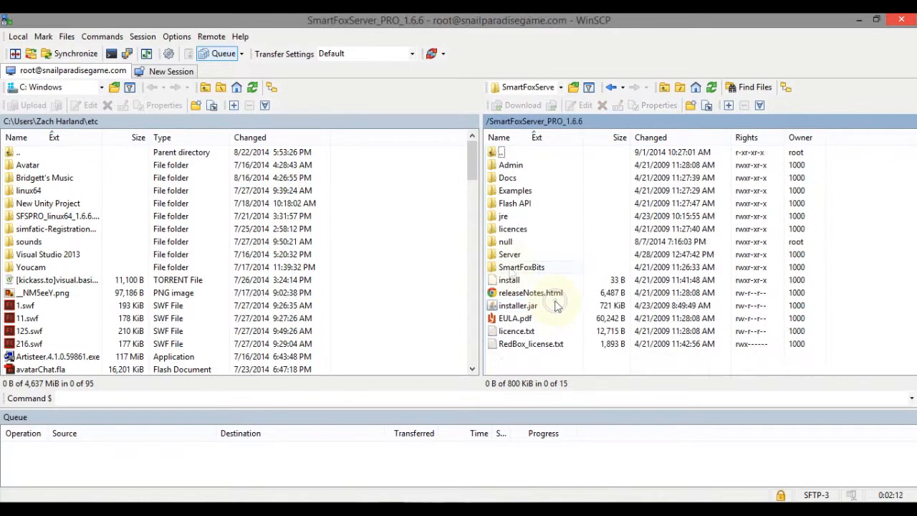
left_click(510, 280)
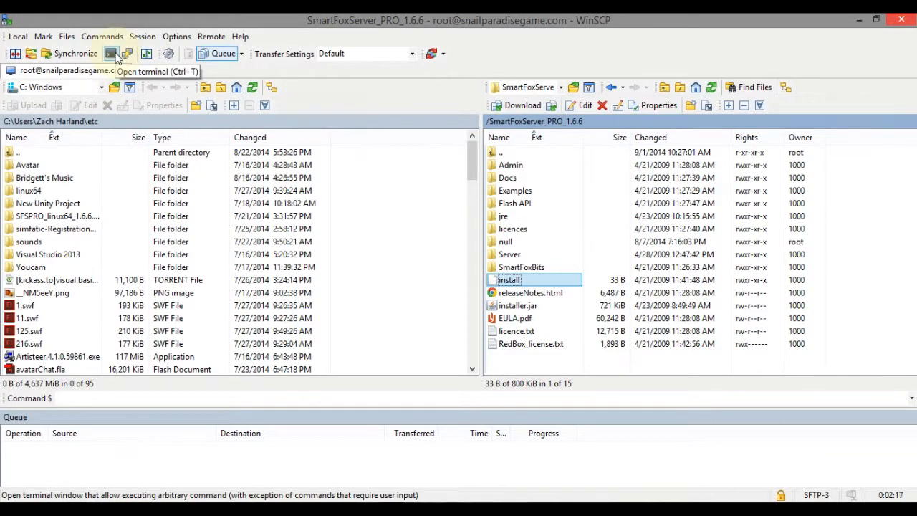
Step: Open a separate shell console in the SmartFoxServer_PRO_1.6.6 directory, enter ./install, and close the console without executing the command
left_click(113, 54)
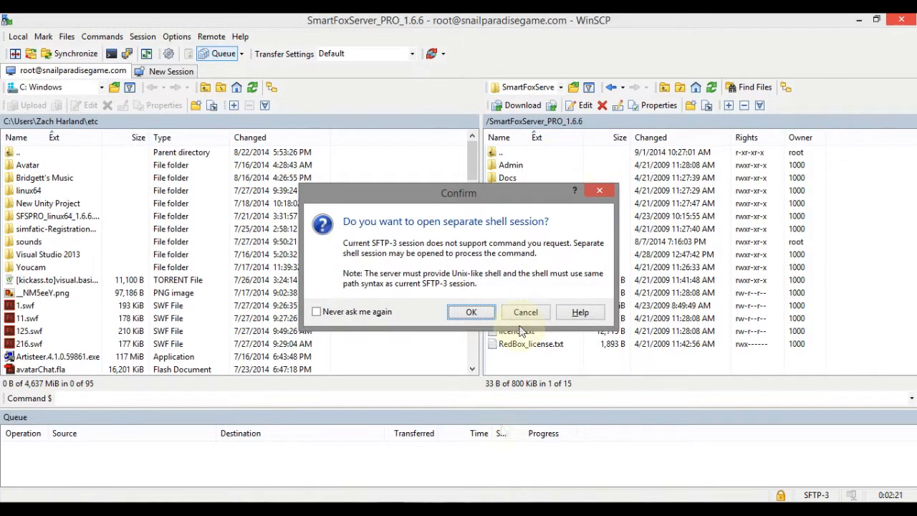
left_click(470, 308)
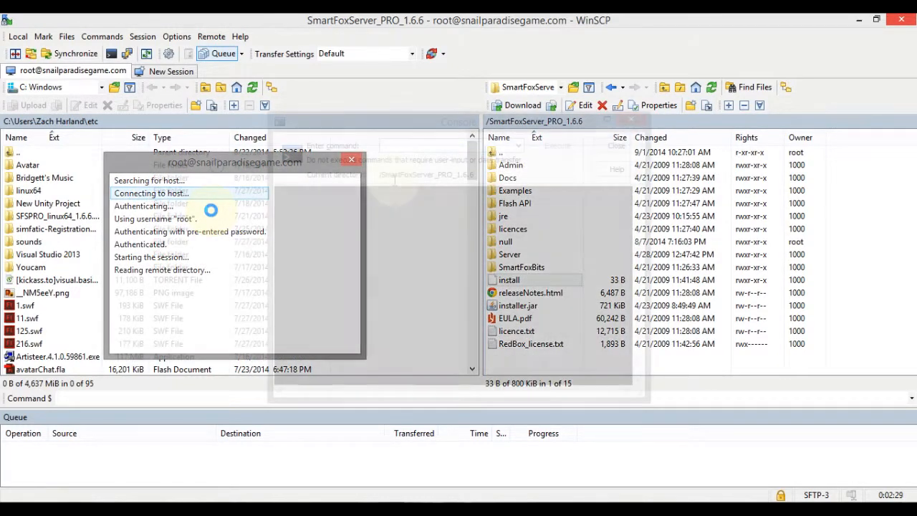
type("./install")
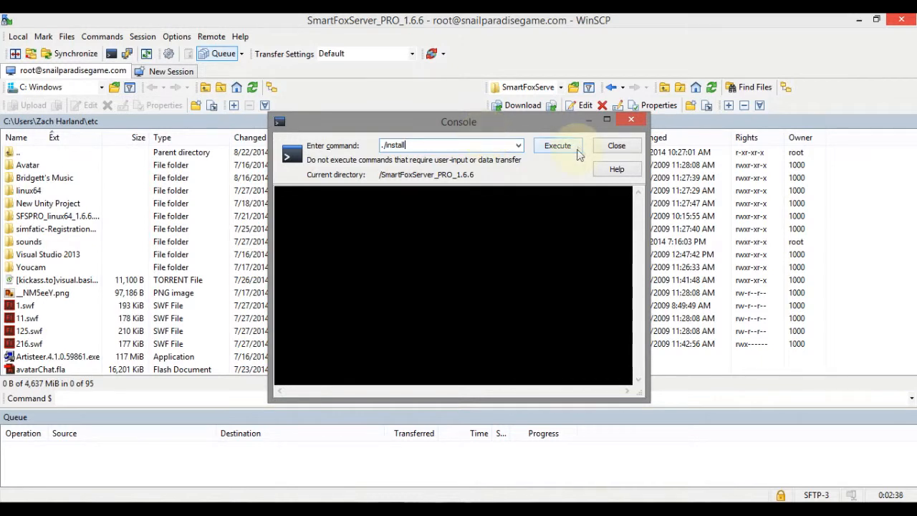
left_click(616, 149)
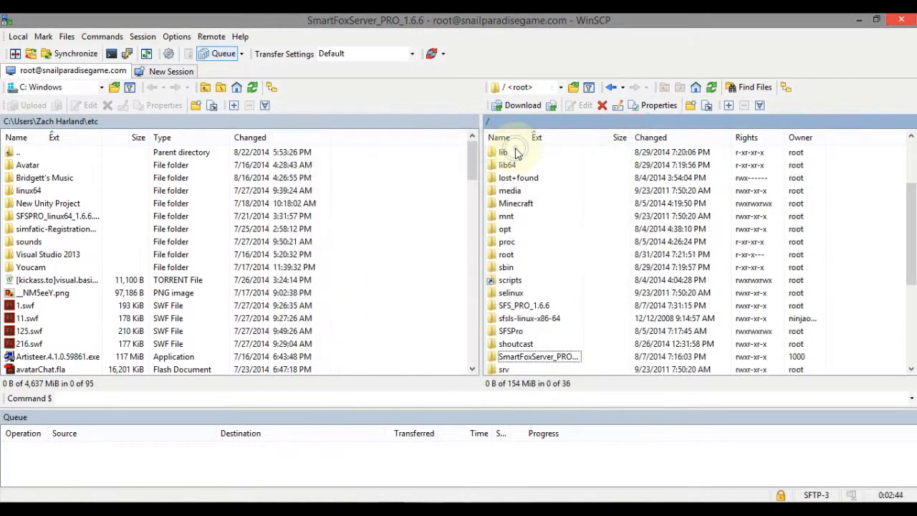
Step: Return to the root directory and open the Server folder inside SFS_PRO_1.6.6 to view its files
scroll(501, 301, "down", 1)
double_click(501, 267)
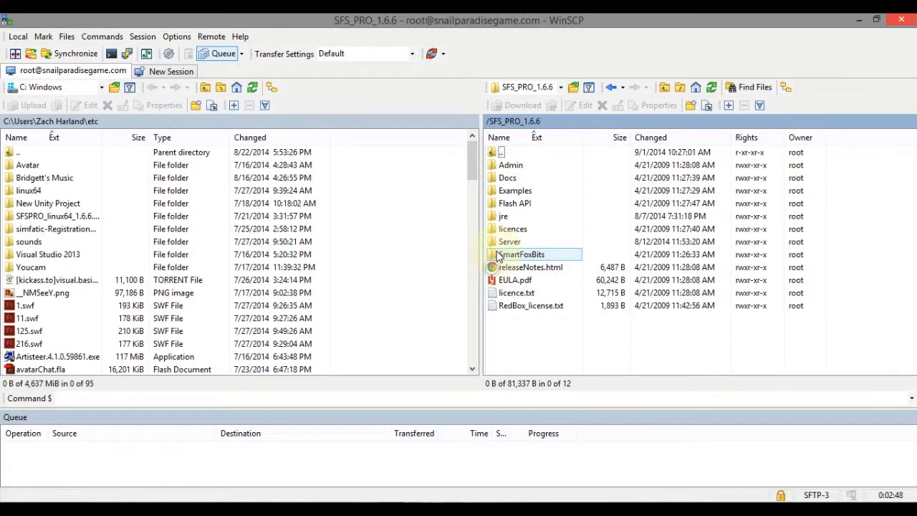
left_click(538, 232)
double_click(537, 241)
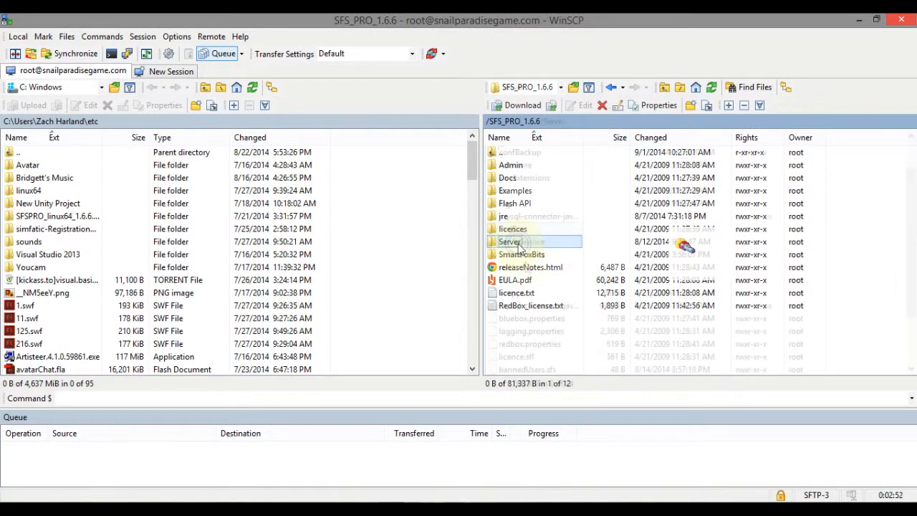
scroll(529, 272, "down", 2)
left_click(530, 280)
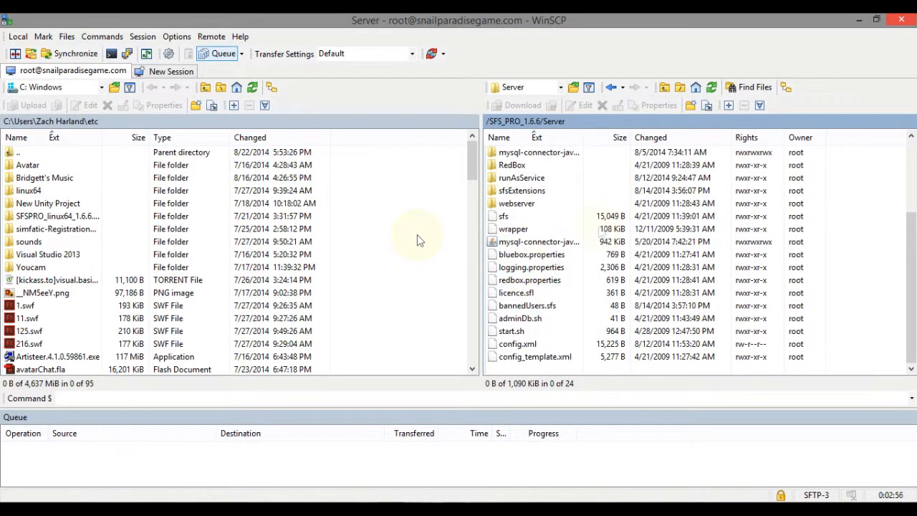
Step: Locate the sfs script in the Server folder and run its ./sfs command from a console in that directory
left_click(546, 347)
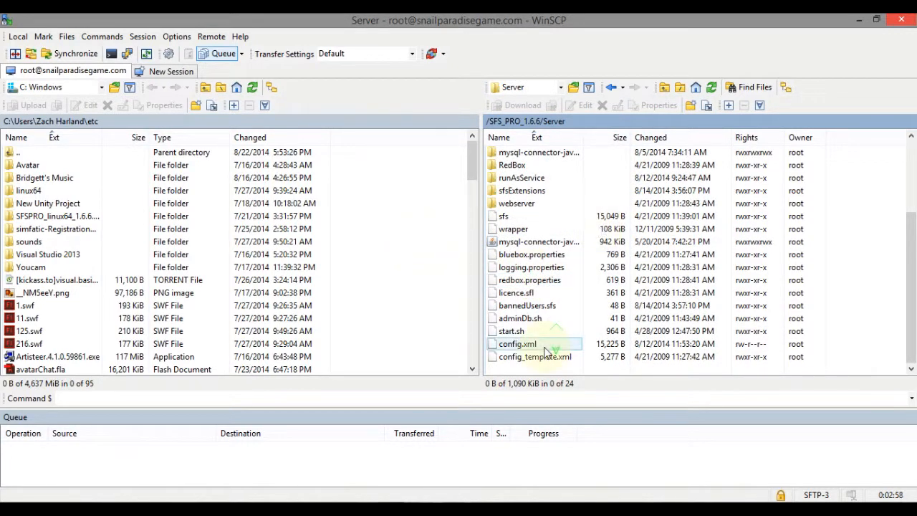
scroll(566, 336, "up", 3)
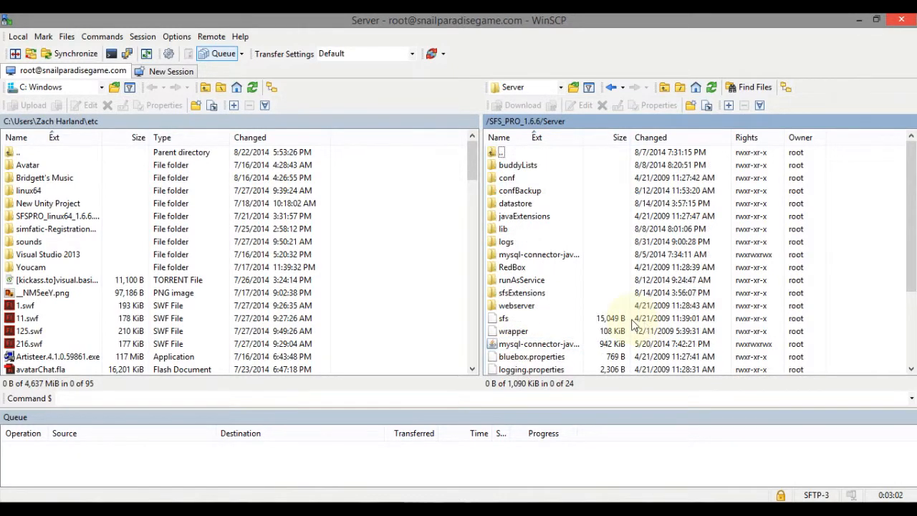
scroll(633, 324, "down", 1)
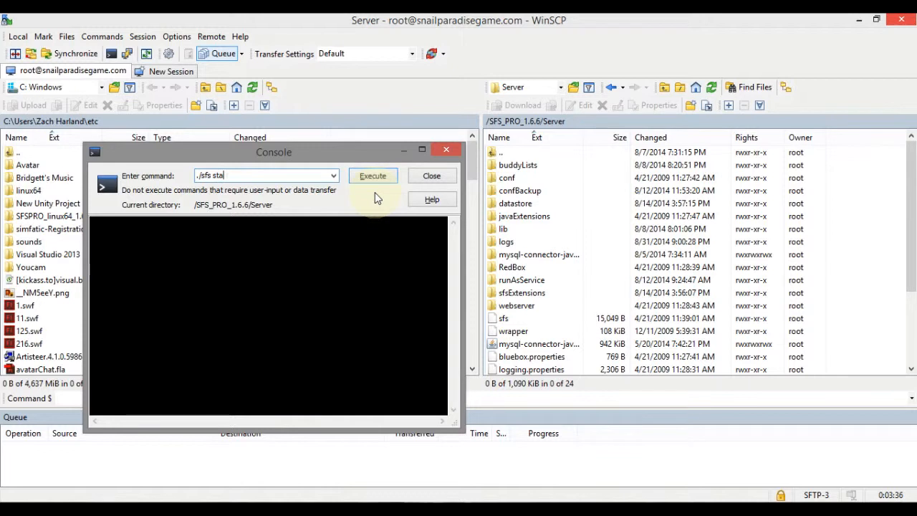
key("Return")
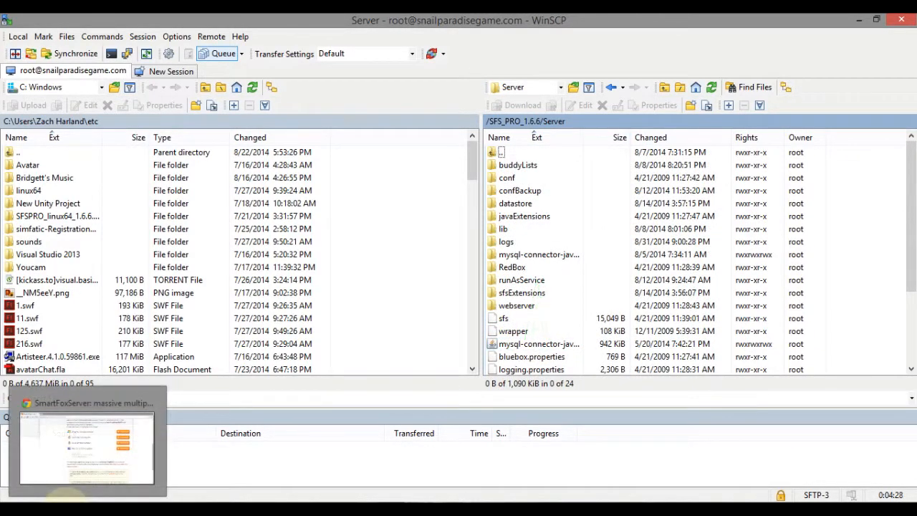
Step: Switch to the browser and replace the SmartFoxServer download page with the server's cPanel home page
left_click(71, 449)
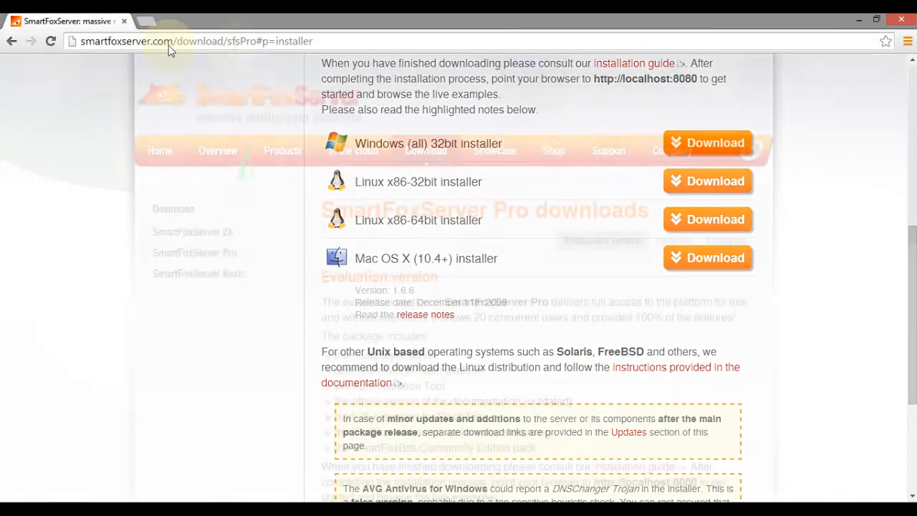
left_click(237, 42)
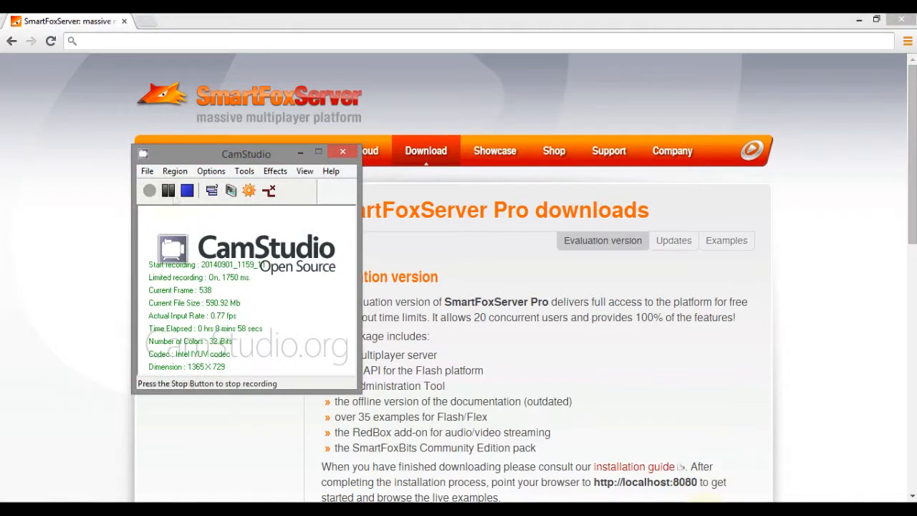
left_click(168, 190)
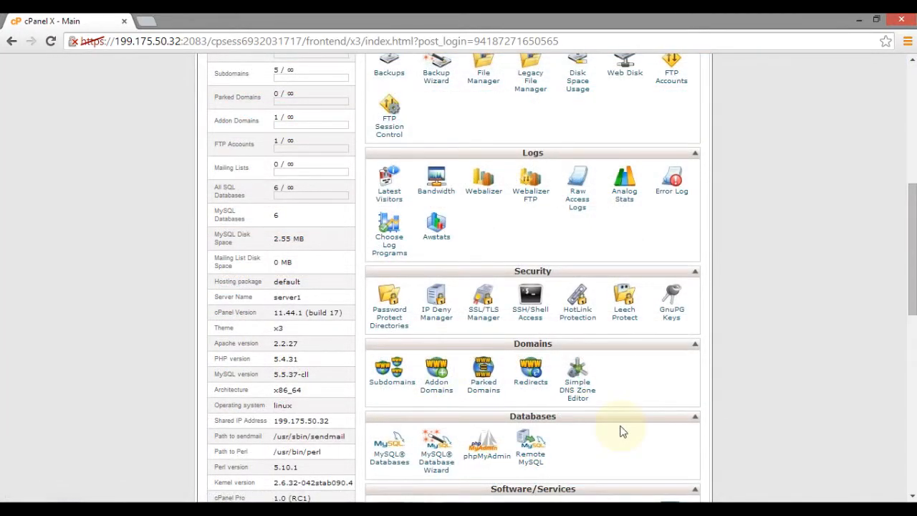
Step: Open the cPanel File Manager at the Web Root (public_html/www) directory
scroll(621, 432, "down", 2)
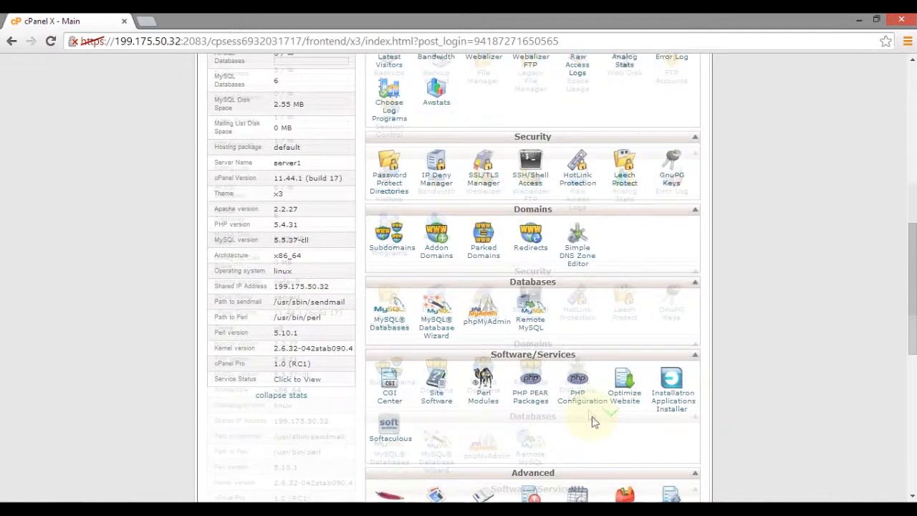
scroll(593, 421, "up", 2)
scroll(583, 409, "up", 5)
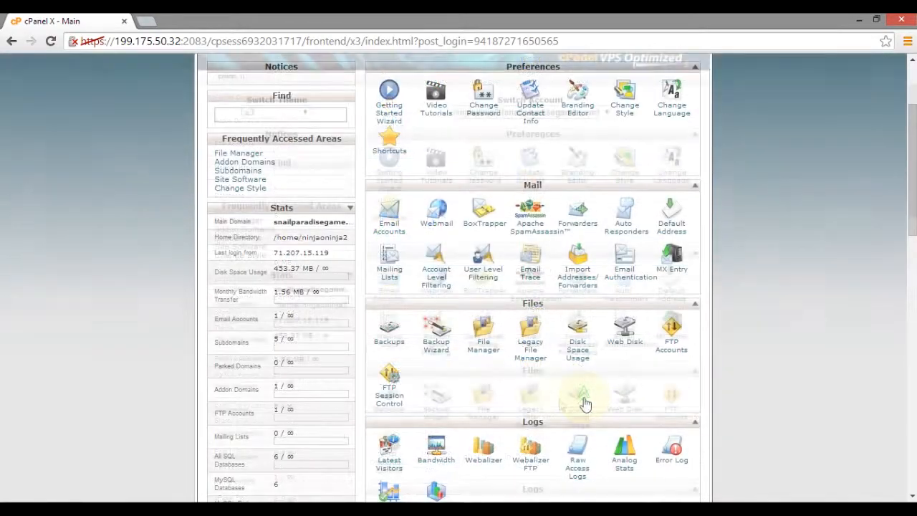
scroll(495, 277, "down", 3)
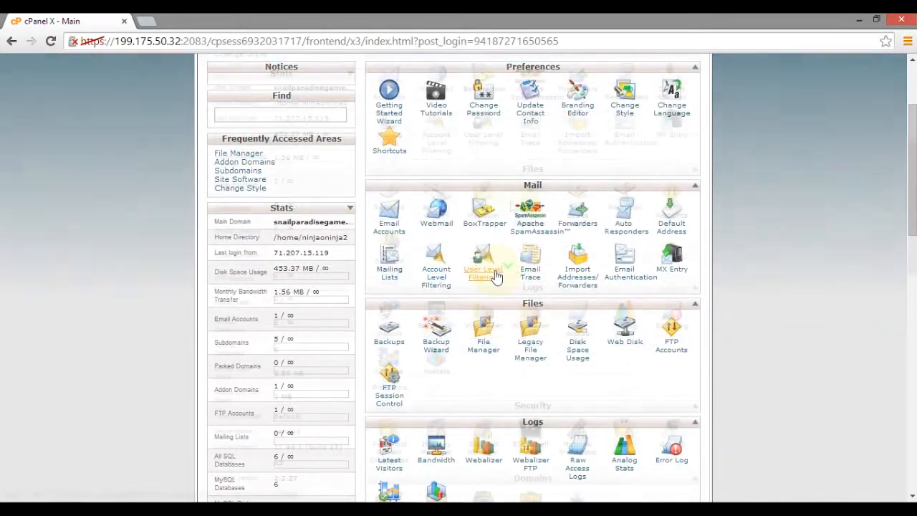
left_click(483, 213)
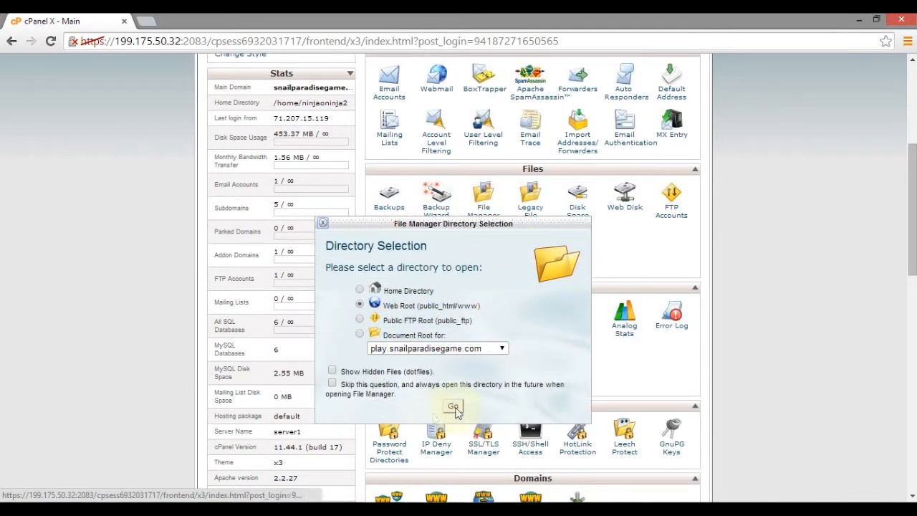
left_click(454, 407)
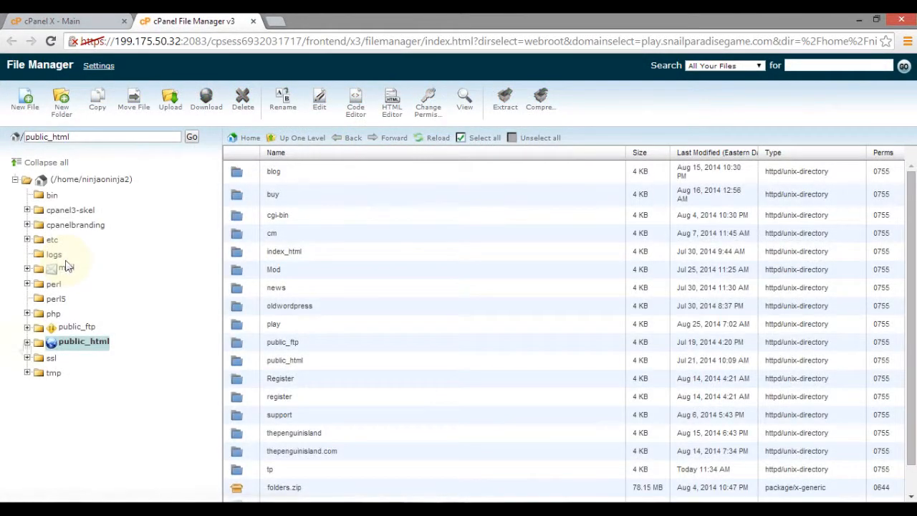
Step: Expand public_html in the folder tree, open the play folder, and select index.html
left_click(27, 342)
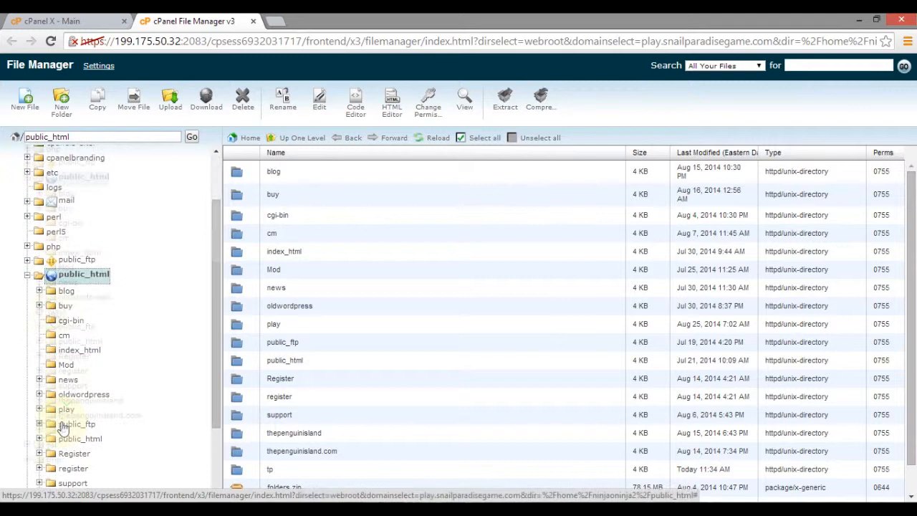
left_click(54, 313)
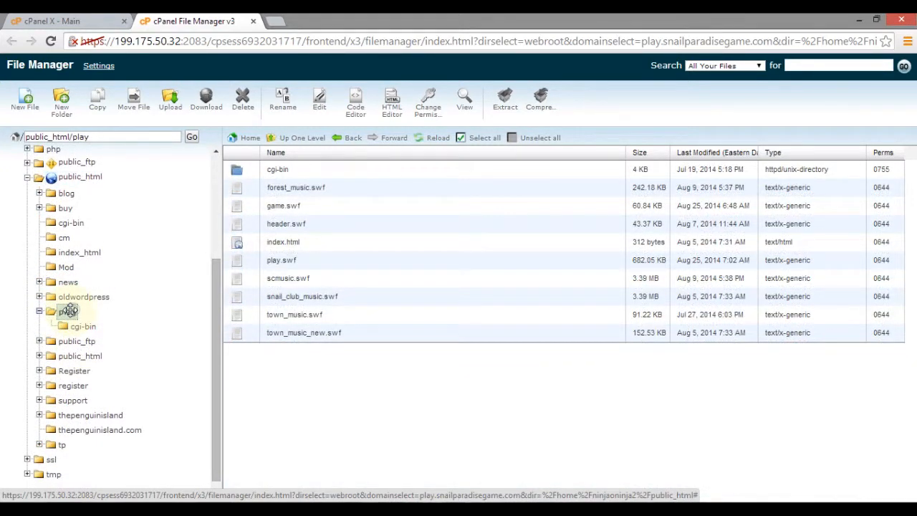
left_click(287, 242)
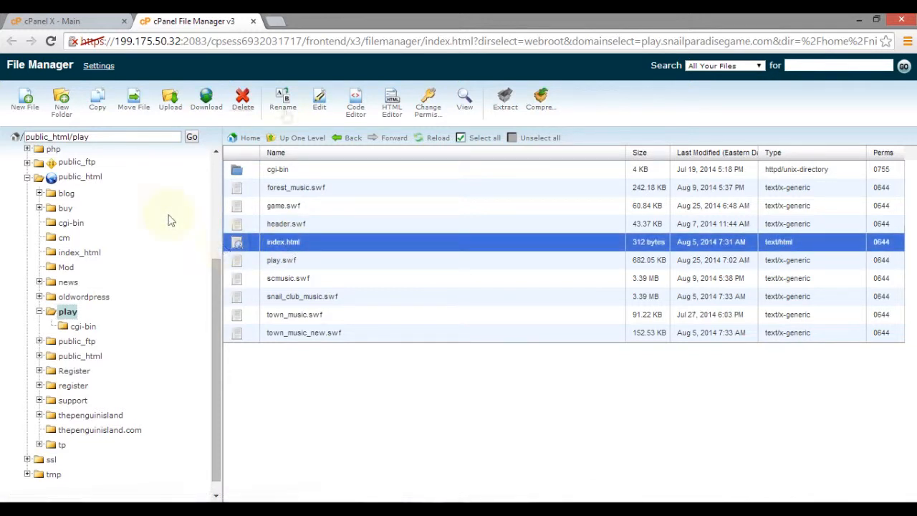
Step: Bring up the Code Editor dialog for index.html and cancel it
left_click(313, 104)
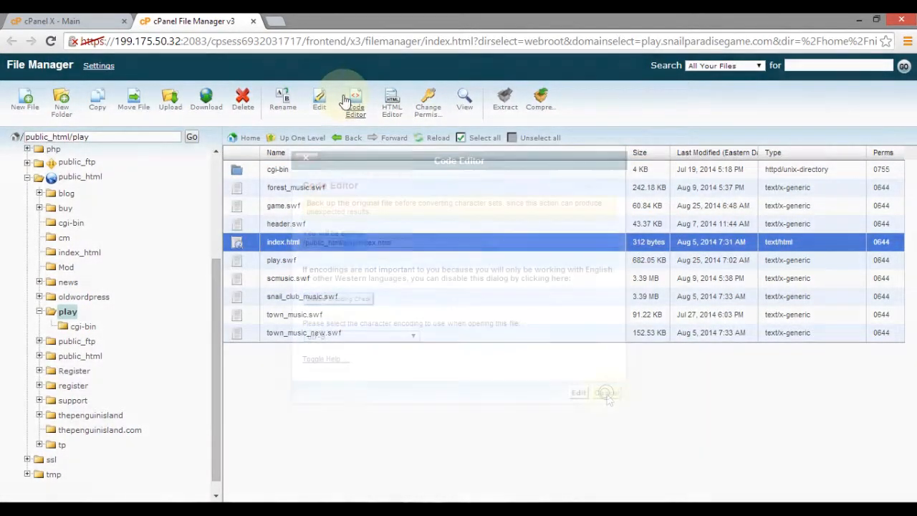
left_click(606, 393)
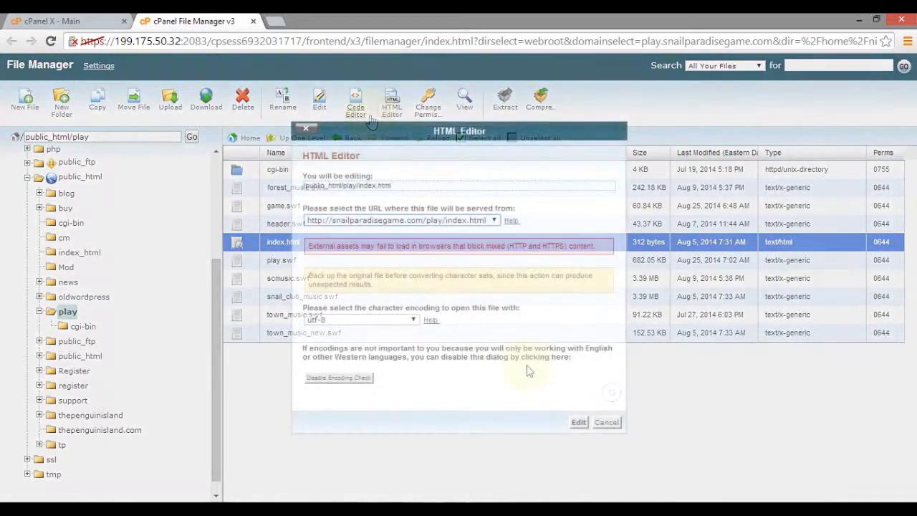
Step: Open index.html from the play folder in the HTML Editor with utf-8 encoding and look over the page layout
left_click(578, 422)
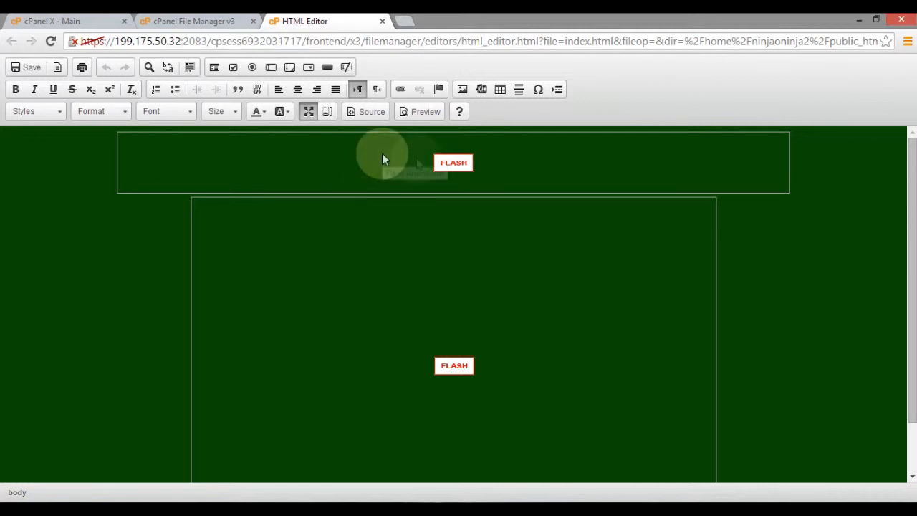
scroll(384, 252, "down", 1)
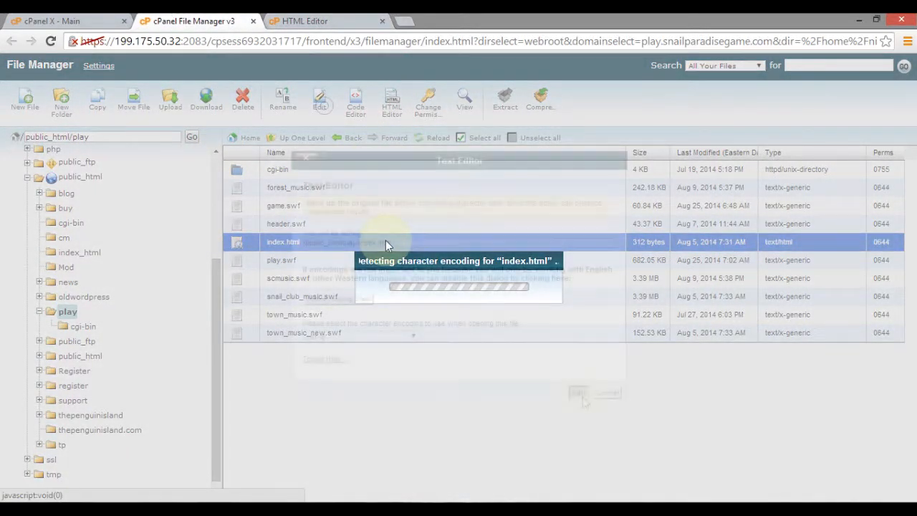
Step: Open index.html in the text editor, examine its title and the embed code for header.swf and play.swf, and close the editor
left_click(580, 392)
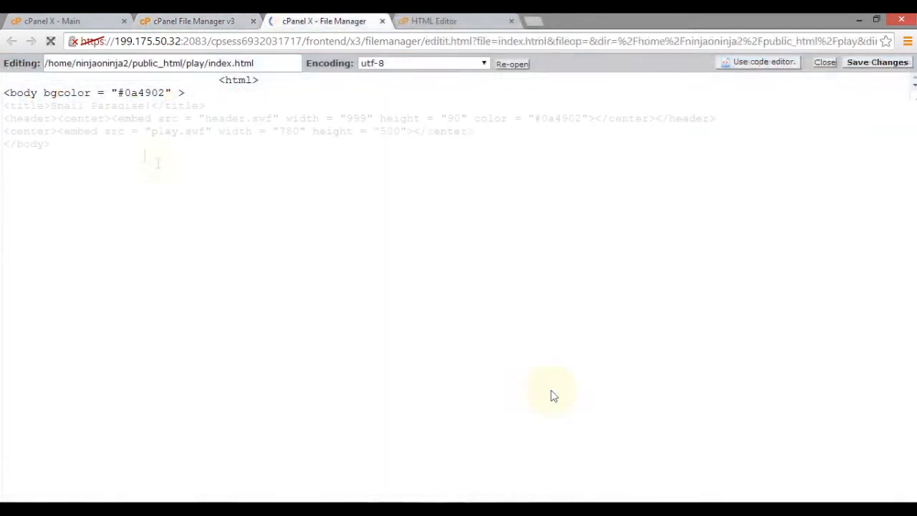
left_click(145, 160)
key("ctrl+a")
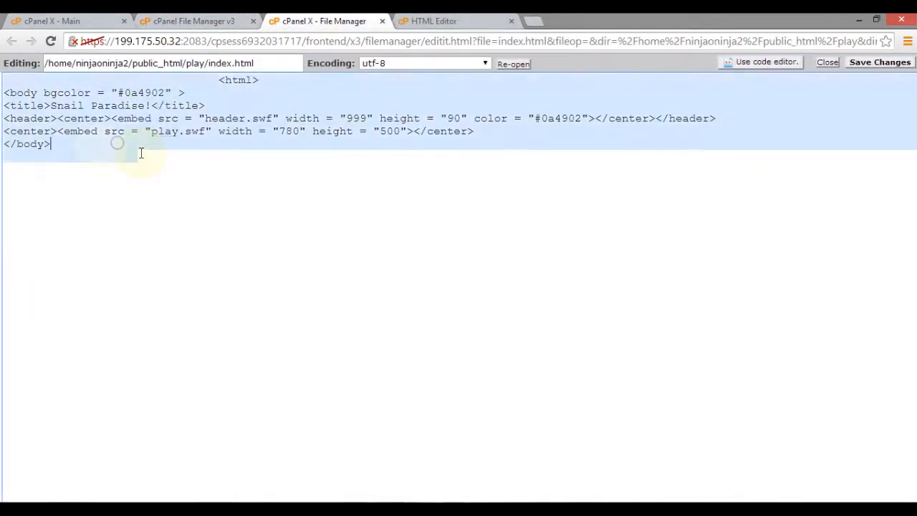
left_click_drag(82, 144, 5, 106)
left_click(57, 82)
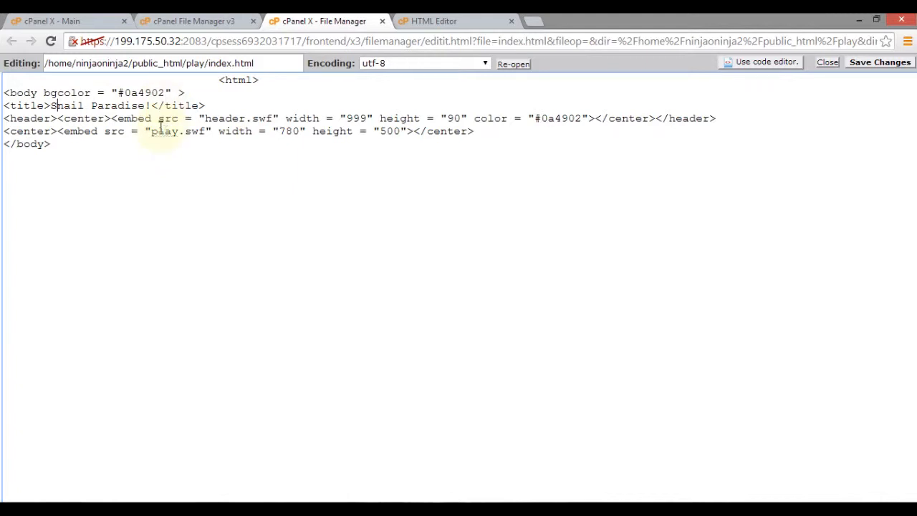
left_click_drag(5, 119, 719, 119)
left_click(565, 128)
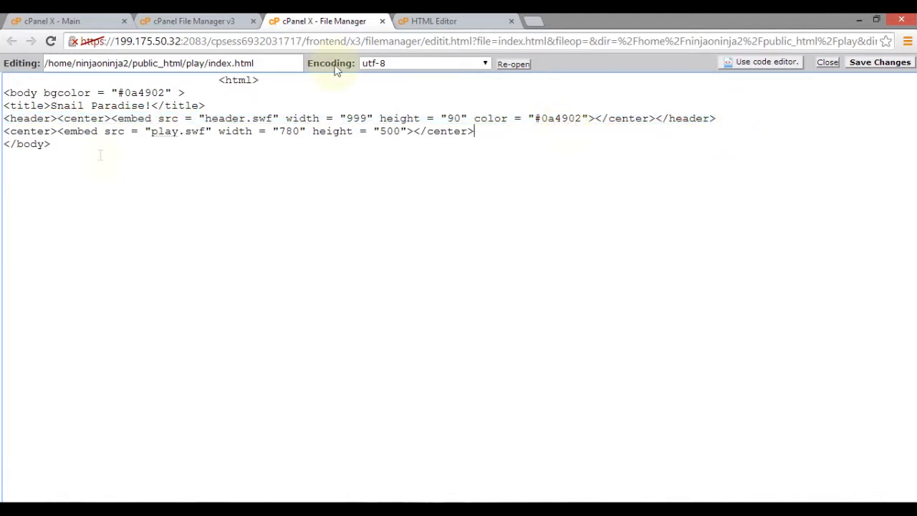
key("ctrl+a")
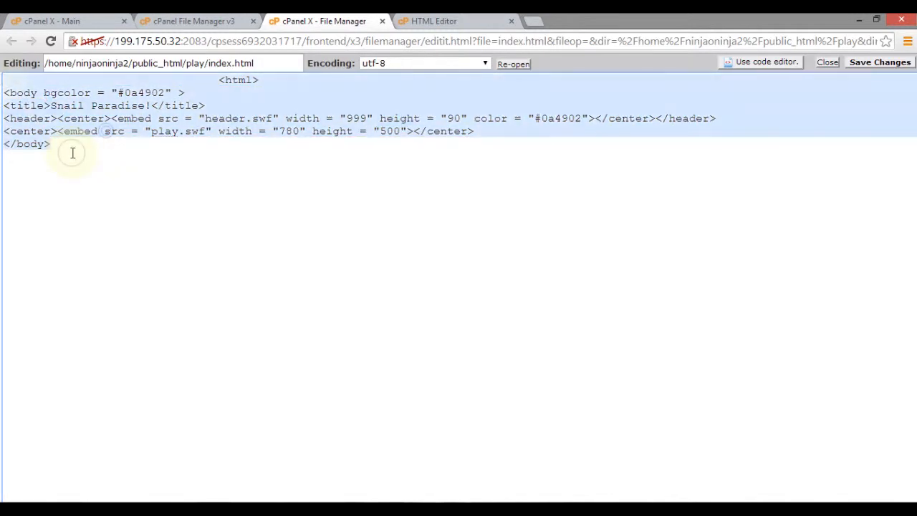
left_click(382, 21)
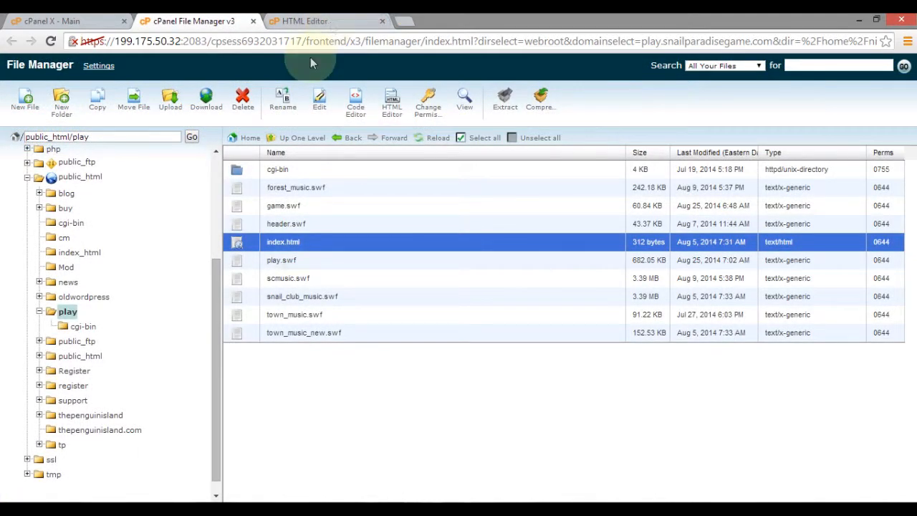
Step: Select play.swf in the play folder
left_click(279, 260)
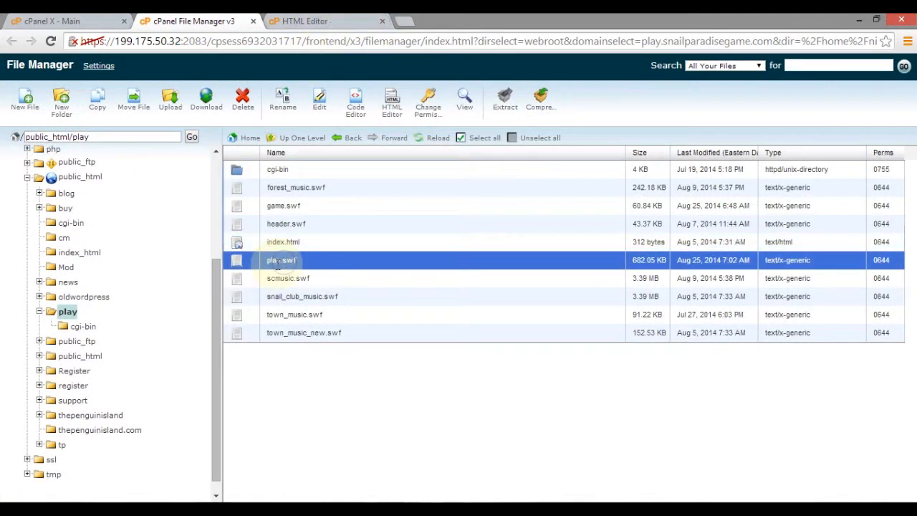
left_click_drag(317, 266, 278, 259)
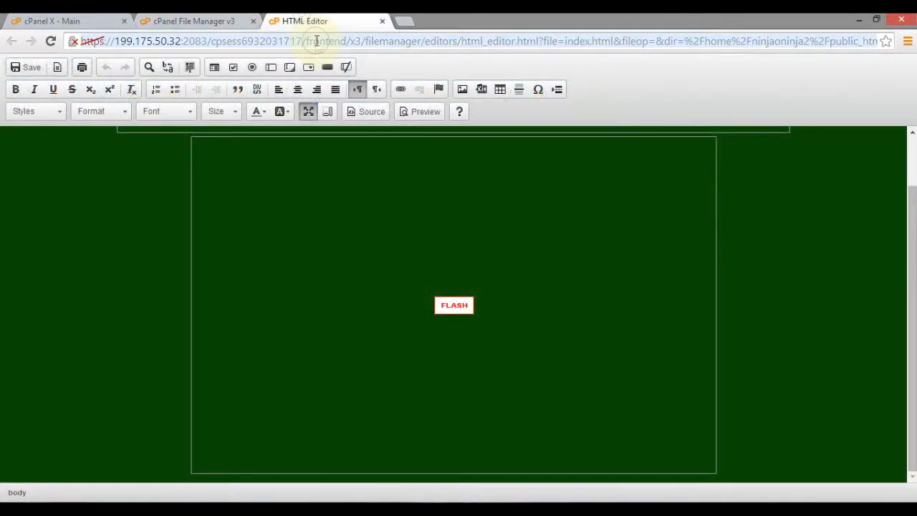
Step: Replace the HTML Editor page with snailparadisegame.com and place the cursor in the upper login field of its play page
left_click(316, 41)
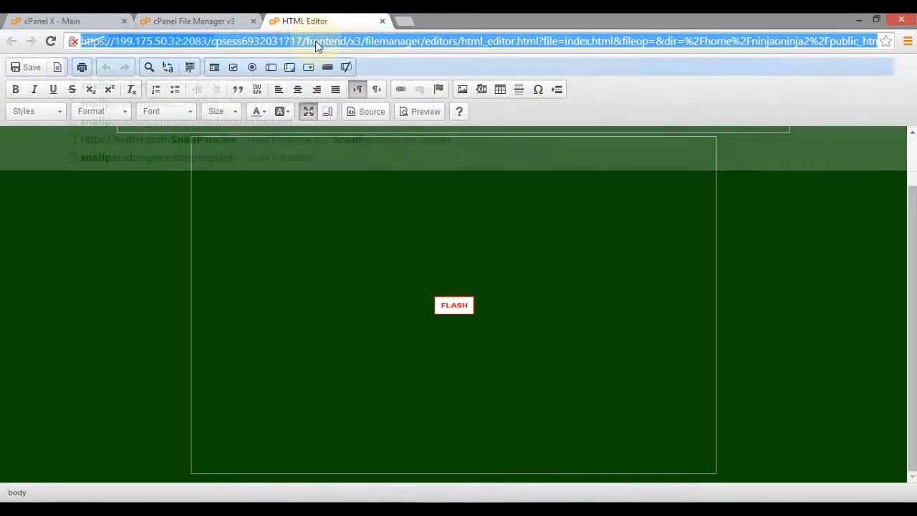
type("snailparadisegame.com")
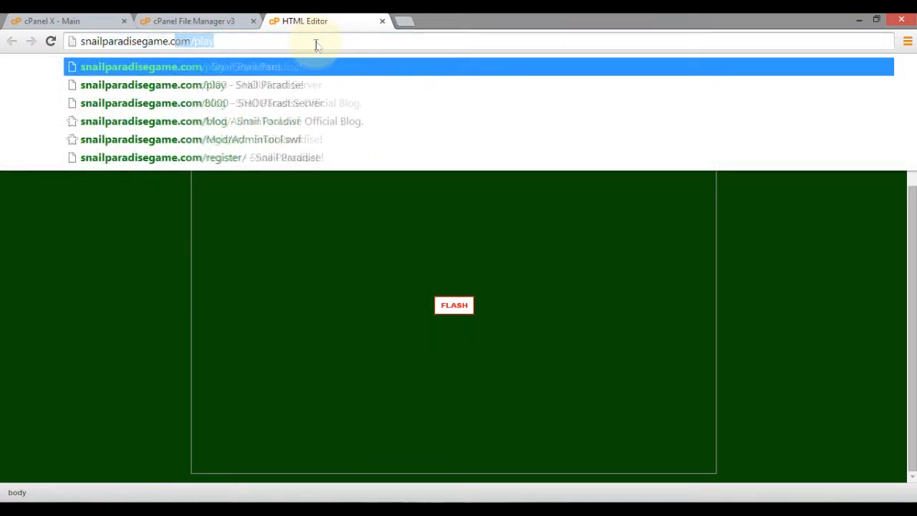
key("Delete")
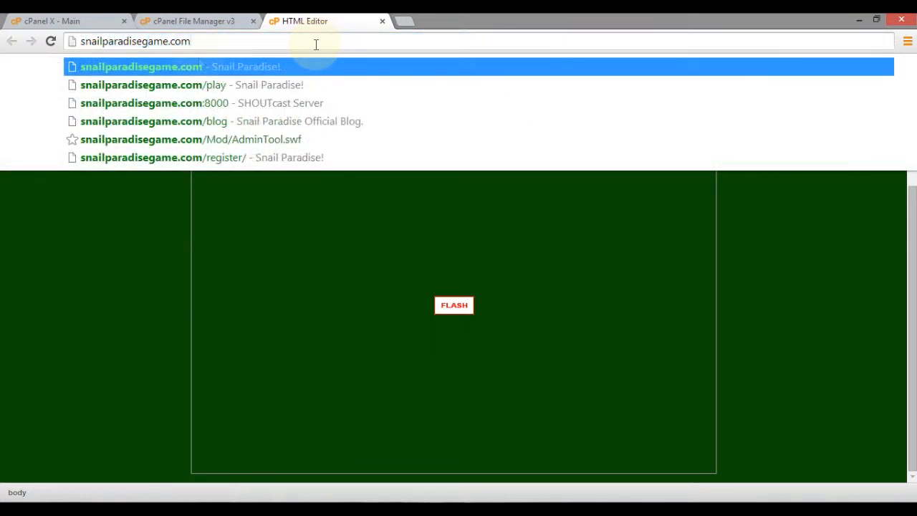
key("Return")
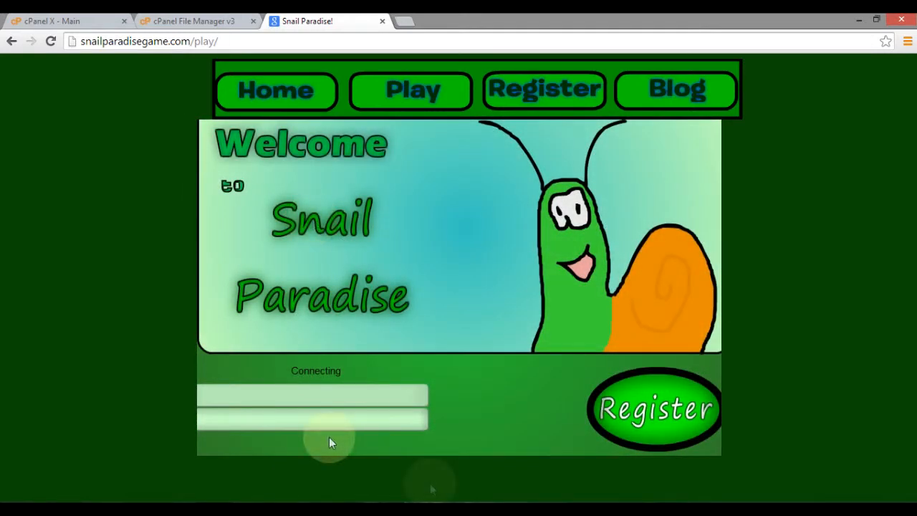
left_click(293, 390)
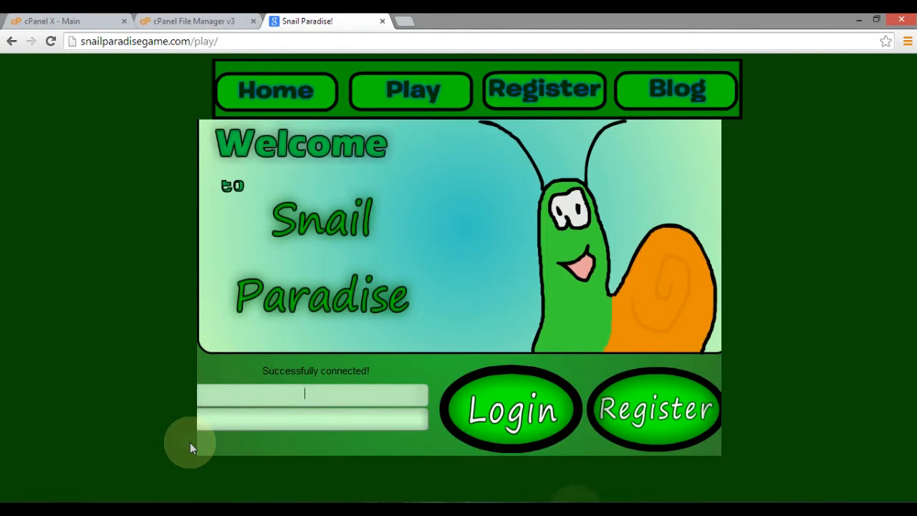
left_click(576, 510)
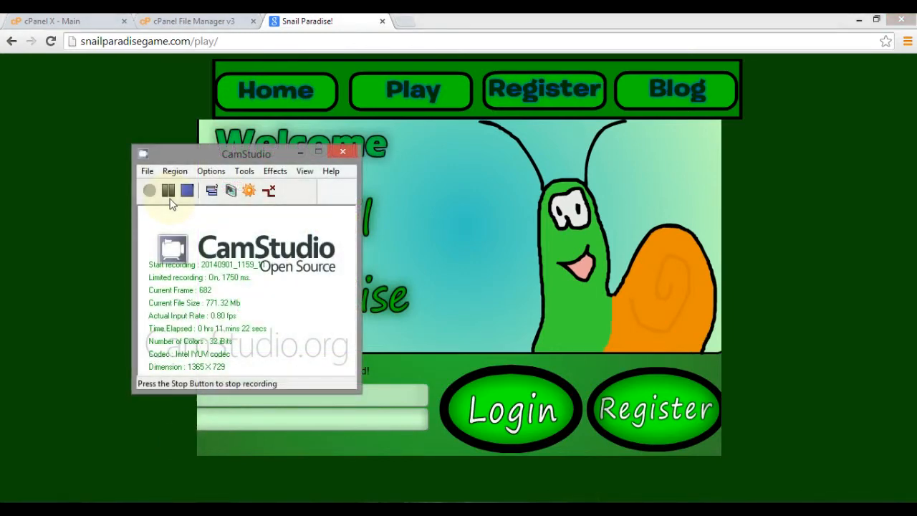